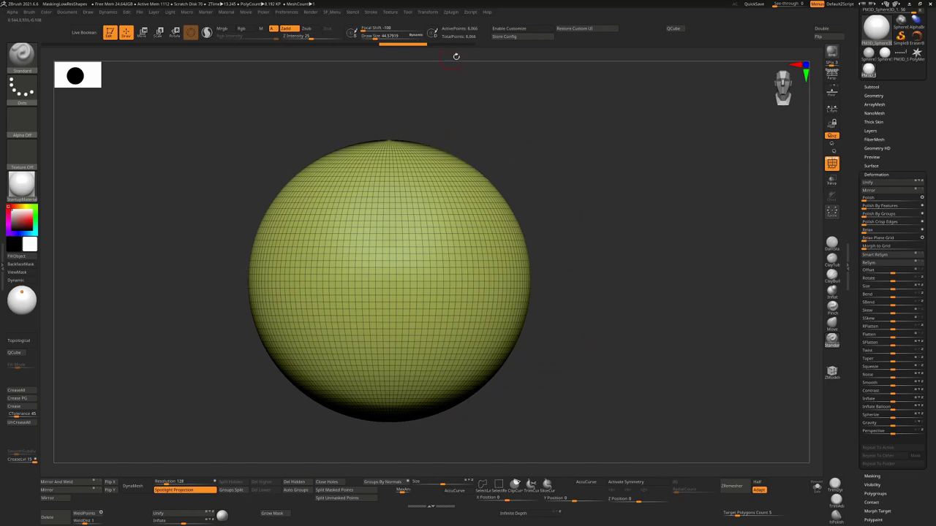
# - Mask a star shape on the front of the sphere using the MaskPen brush with the Rect stroke and star alpha
pyautogui.press('ctrl')
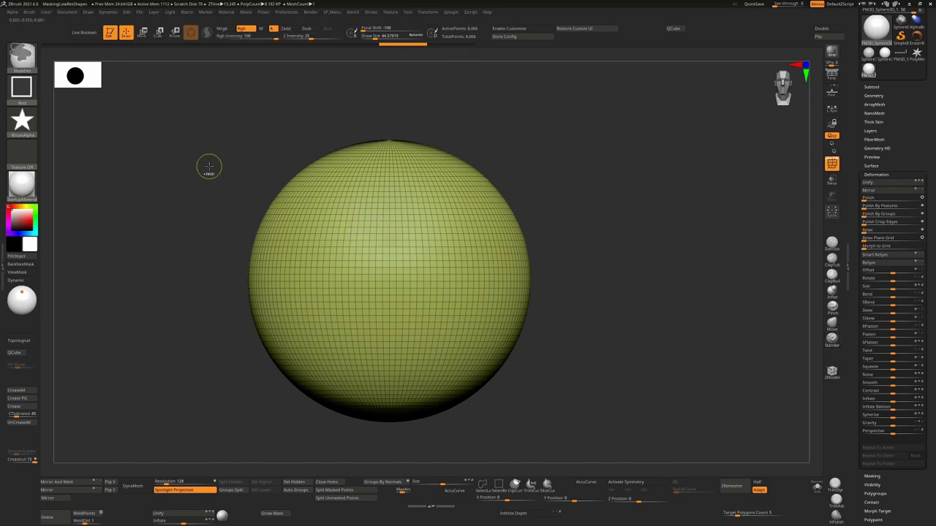
pyautogui.click(22, 87)
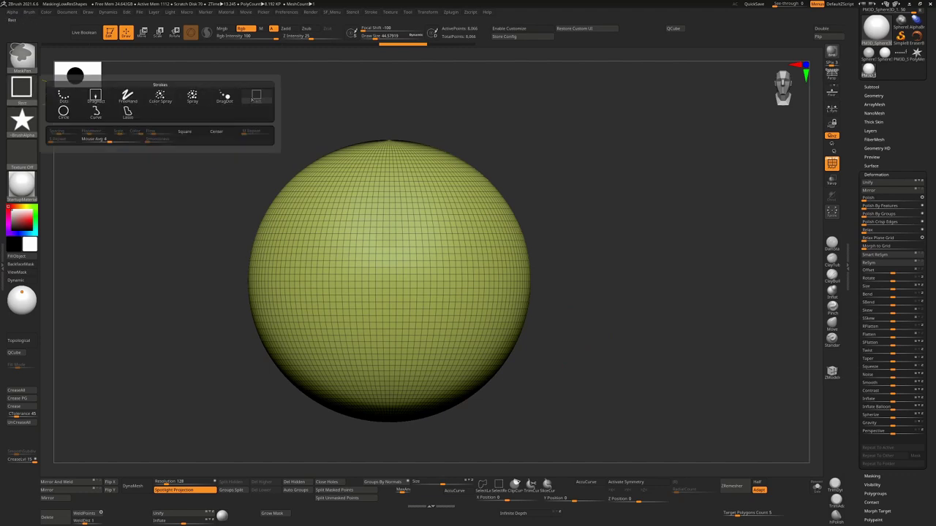
pyautogui.moveTo(27, 124)
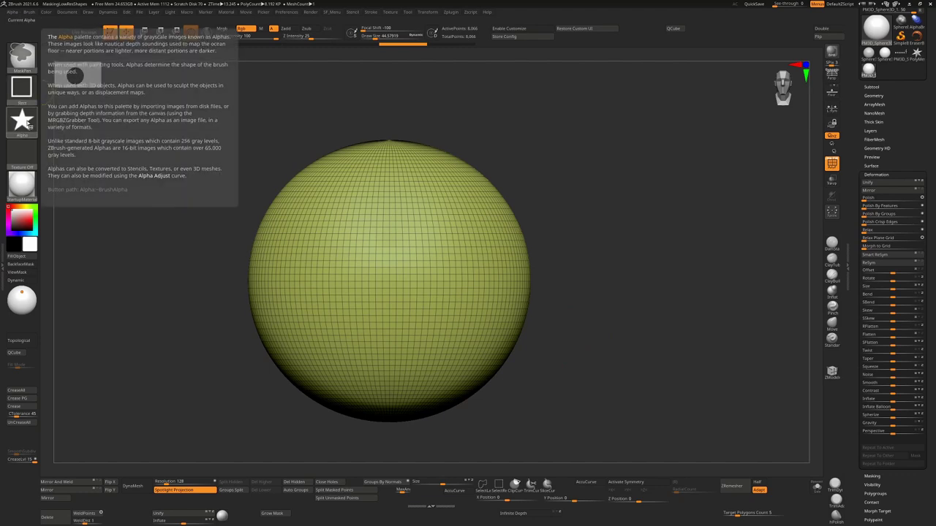
pyautogui.moveTo(275, 146)
pyautogui.keyDown('ctrl'); pyautogui.mouseDown()
pyautogui.moveTo(414, 265)
pyautogui.moveTo(491, 378)
pyautogui.mouseUp(); pyautogui.keyUp('ctrl')
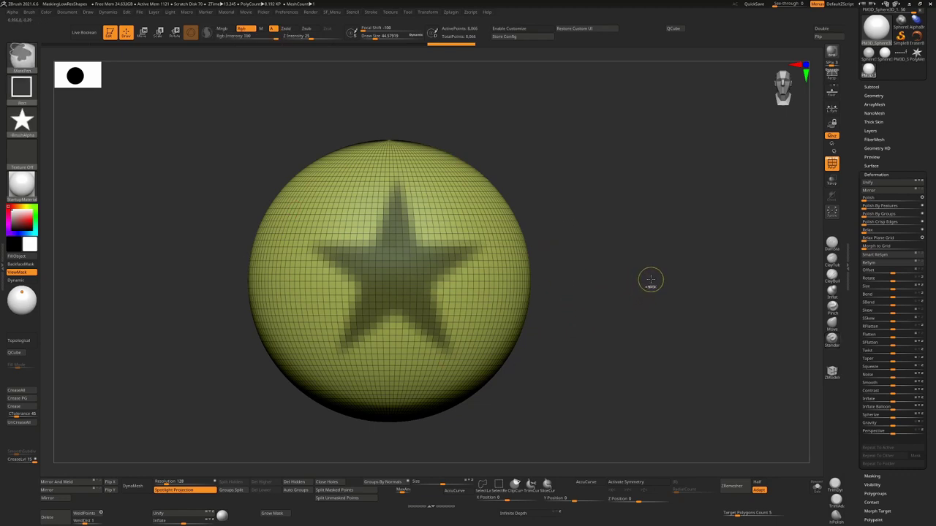
# - Invert the star mask and inflate the exposed star, hiding the wireframe and clearing the mask to reveal the raised shape
pyautogui.keyDown('ctrl'); pyautogui.click(648, 282); pyautogui.keyUp('ctrl')
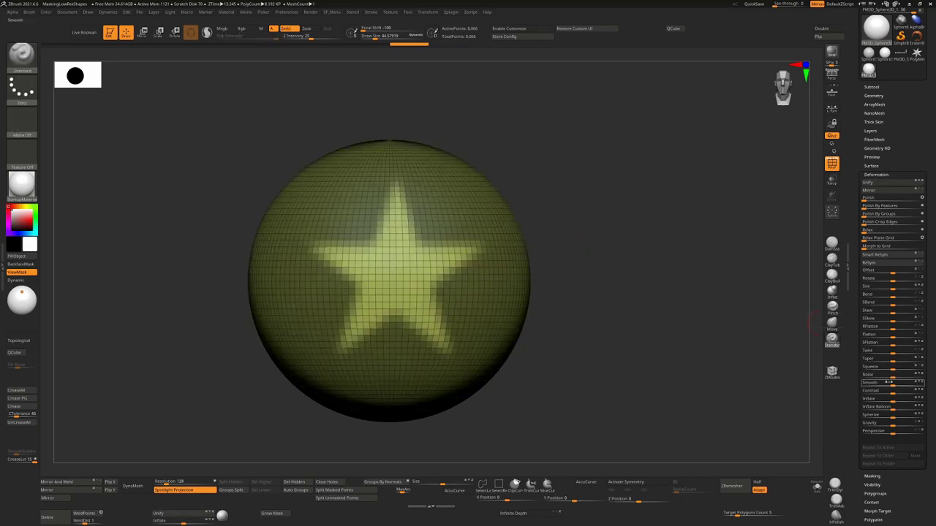
pyautogui.moveTo(892, 400); pyautogui.dragTo(829, 406)
pyautogui.hotkey('shift', 'f')
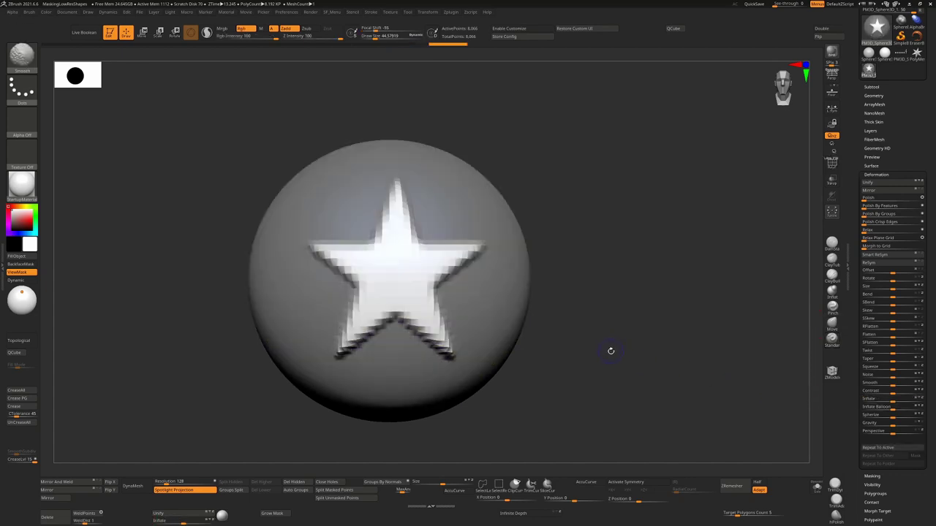
pyautogui.keyDown('ctrl'); pyautogui.moveTo(619, 322); pyautogui.dragTo(650, 340); pyautogui.keyUp('ctrl')
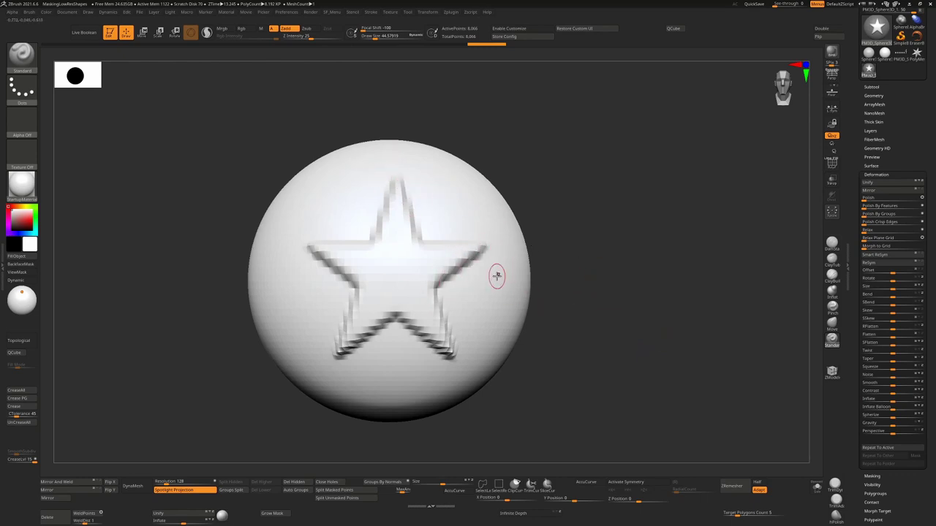
# - Switch to the tool with the row of labelled star-masked spheres, show its polygroups, and split it into subtools by group
pyautogui.click(899, 57)
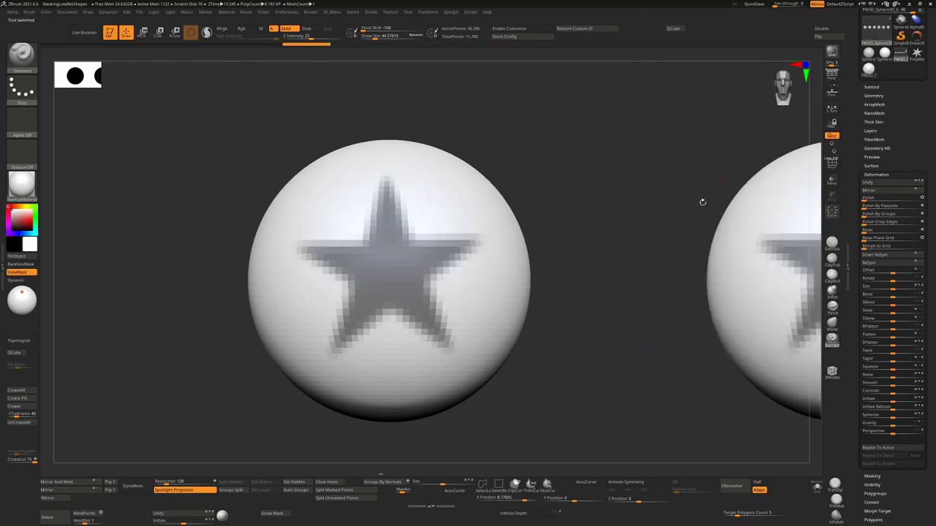
pyautogui.keyDown('alt'); pyautogui.moveTo(584, 321); pyautogui.dragTo(632, 317); pyautogui.keyUp('alt')
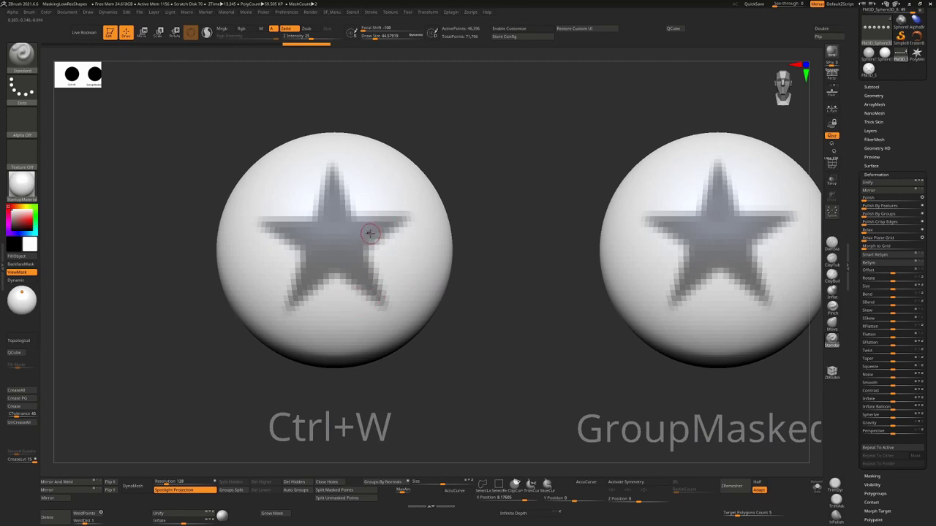
pyautogui.hotkey('shift', 'f')
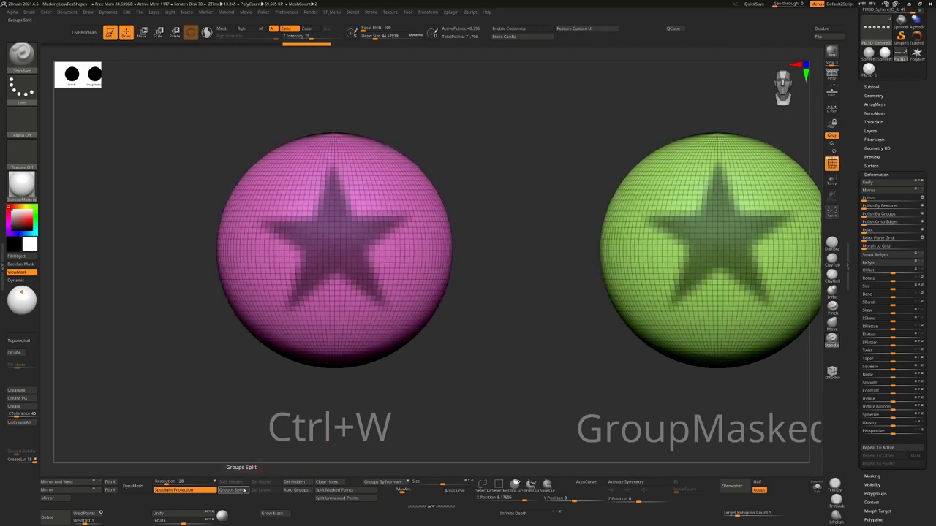
pyautogui.click(873, 85)
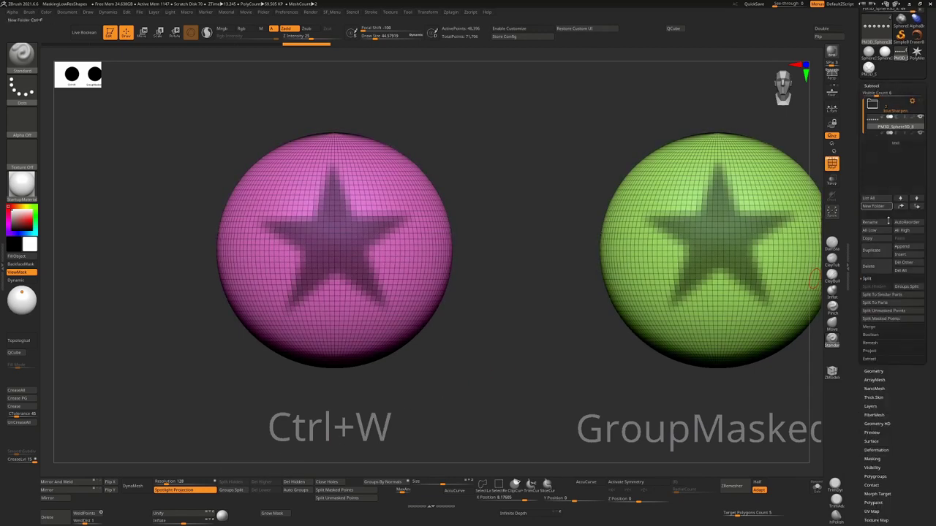
pyautogui.click(907, 286)
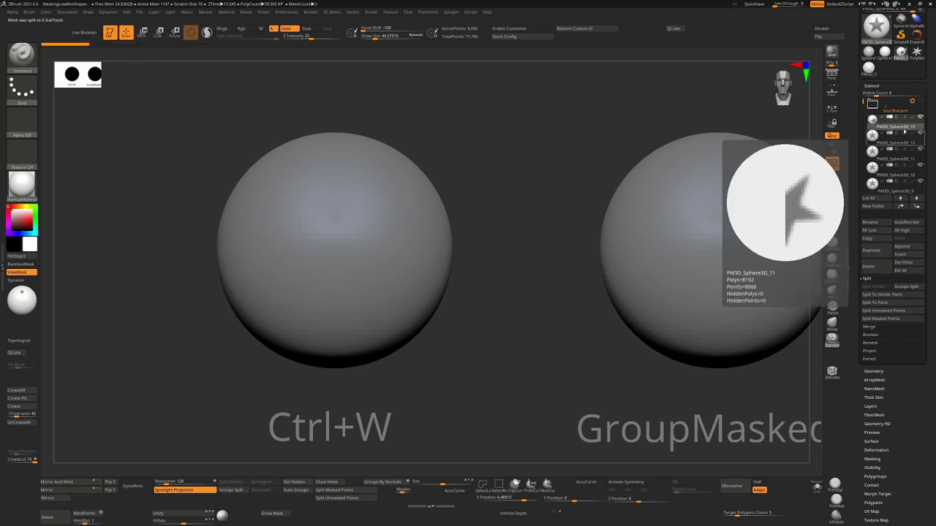
# - Select the sphere labelled Ctrl+W and turn its masked star into a new polygroup, clearing the mask
pyautogui.keyDown('alt'); pyautogui.click(373, 245); pyautogui.keyUp('alt')
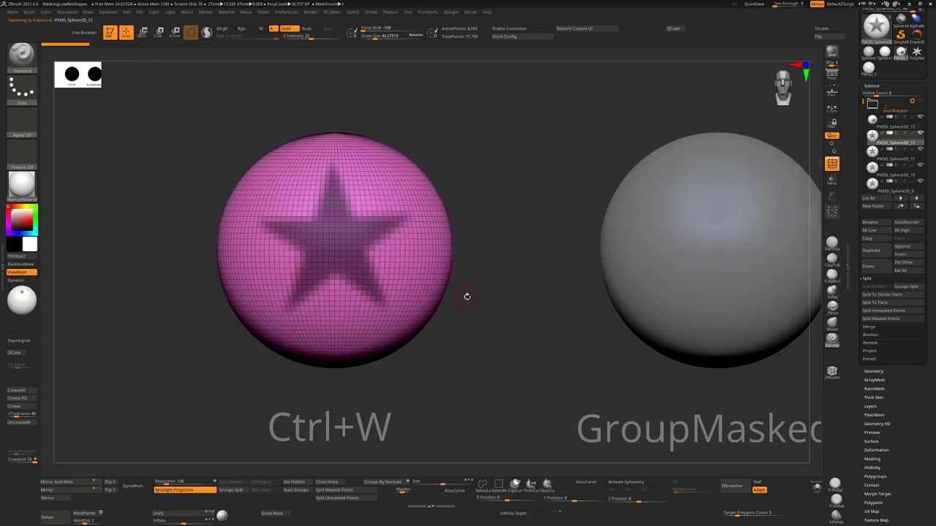
pyautogui.press('ctrl')
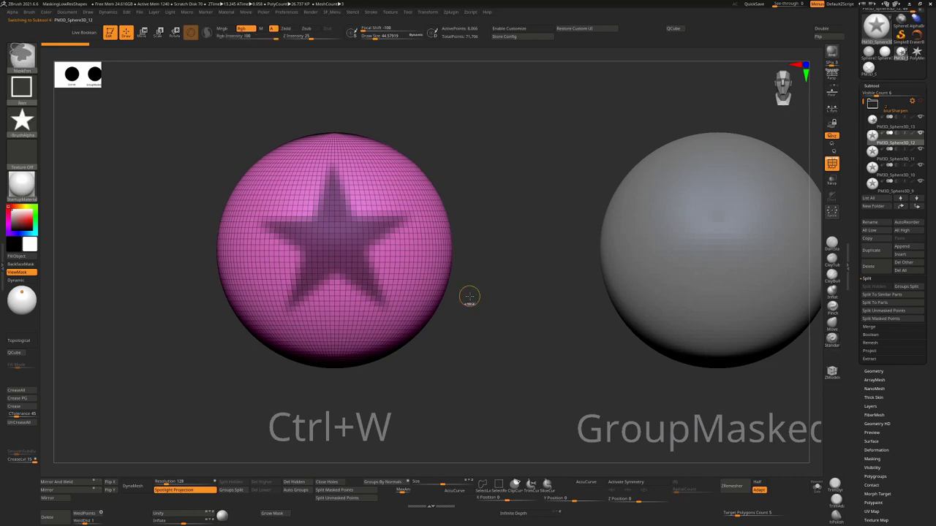
pyautogui.hotkey('ctrl', 'w')
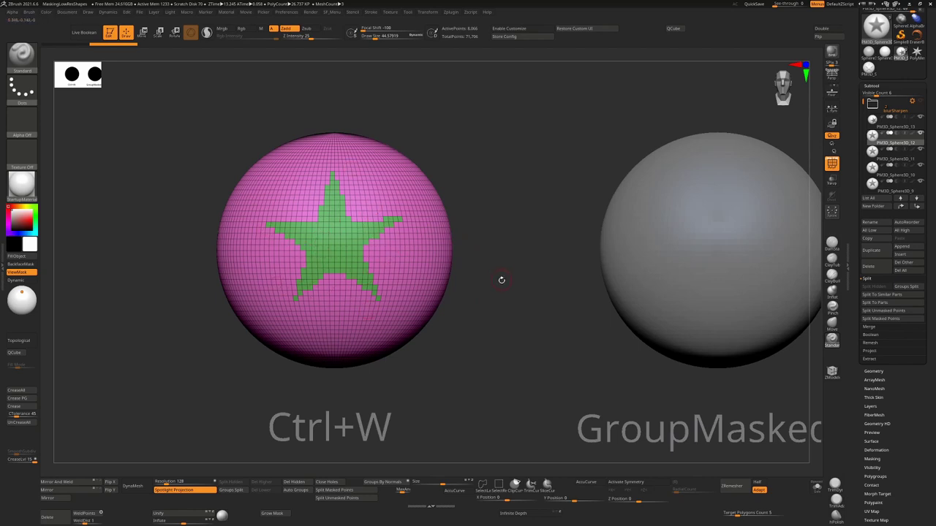
# - Select the sphere labelled GroupMasked and apply Group Masked to its star polygons
pyautogui.keyDown('alt'); pyautogui.moveTo(695, 248); pyautogui.dragTo(416, 236, button='right'); pyautogui.keyUp('alt')
pyautogui.keyDown('alt'); pyautogui.click(456, 244); pyautogui.keyUp('alt')
pyautogui.keyDown('alt'); pyautogui.moveTo(606, 244); pyautogui.dragTo(499, 227, button='right'); pyautogui.keyUp('alt')
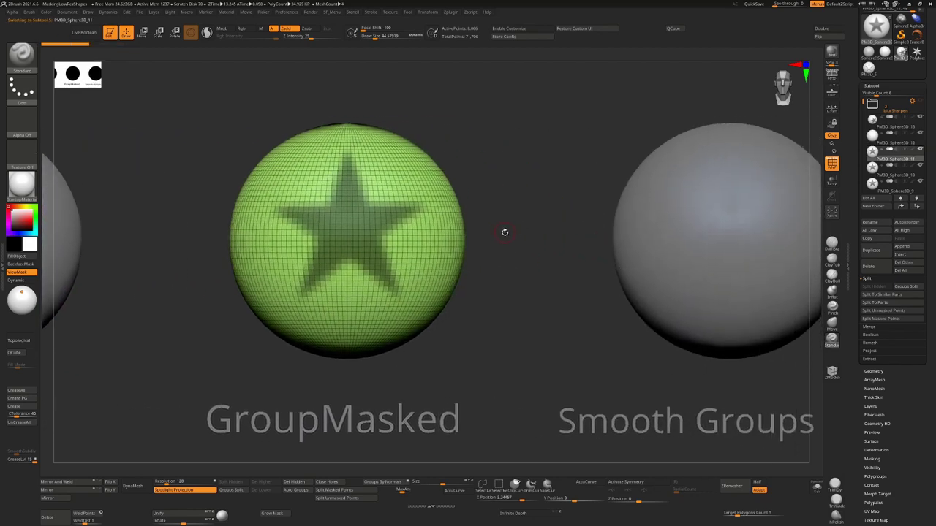
pyautogui.scroll(-5, 922, 408)
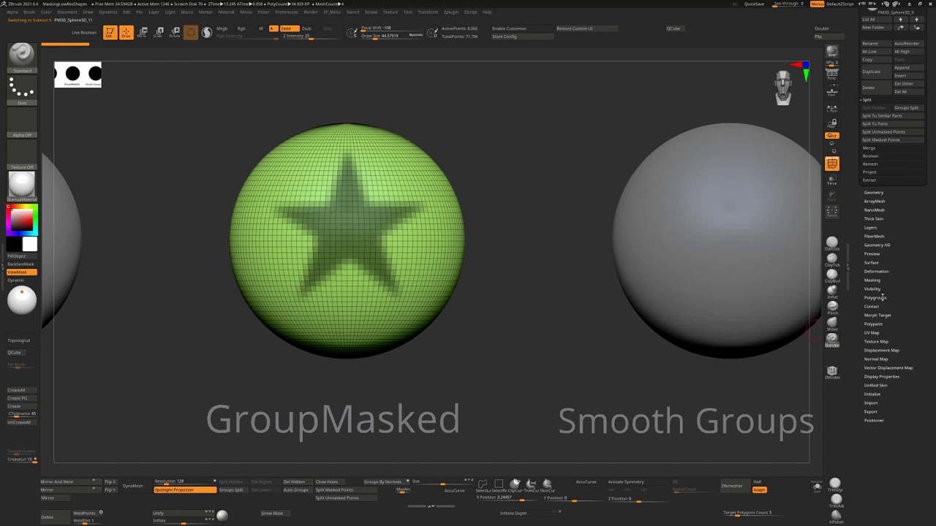
pyautogui.click(875, 297)
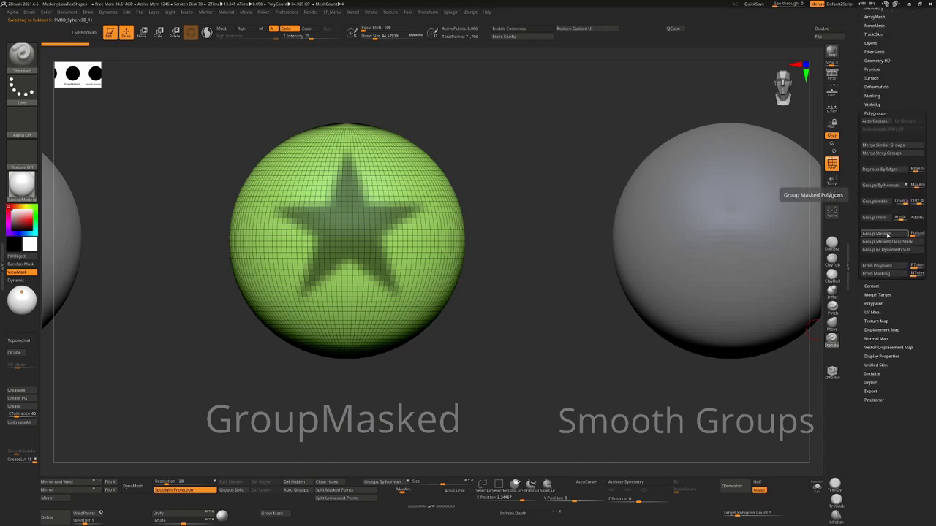
pyautogui.click(887, 233)
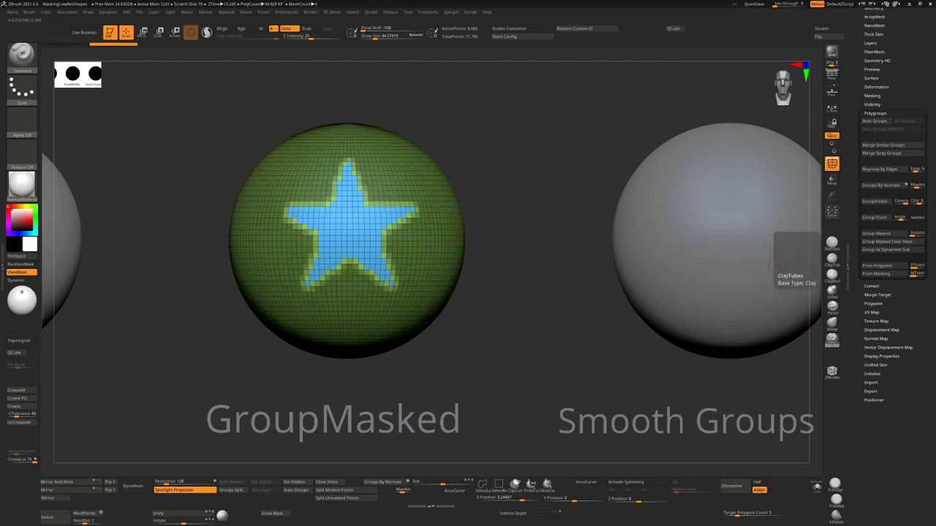
pyautogui.keyDown('ctrl'); pyautogui.click(549, 309); pyautogui.keyUp('ctrl')
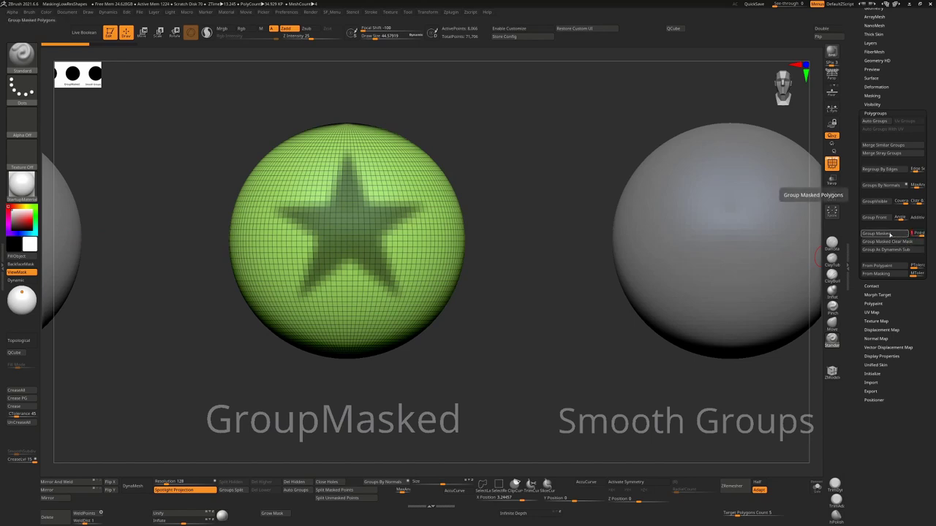
# - Try Group Masked on the star with different polish amounts, undoing each result
pyautogui.click(885, 233)
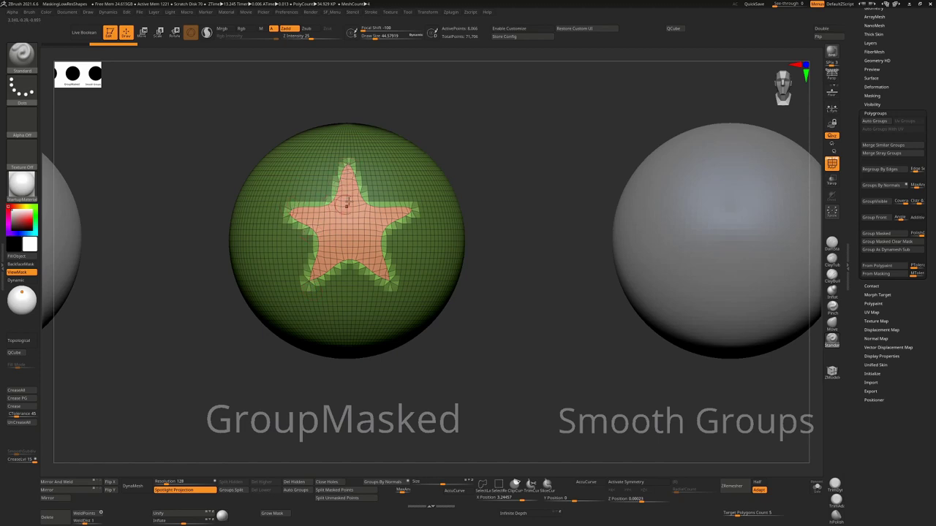
pyautogui.click(885, 241)
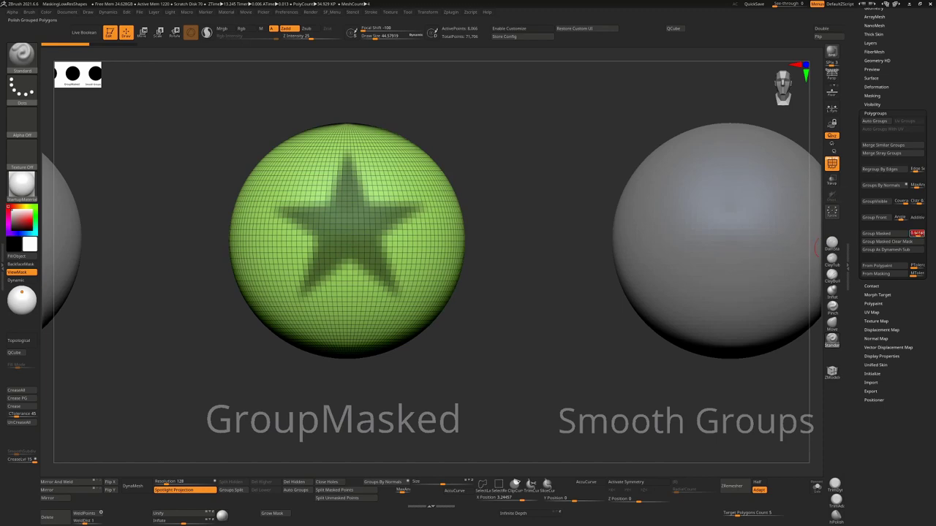
pyautogui.click(894, 235)
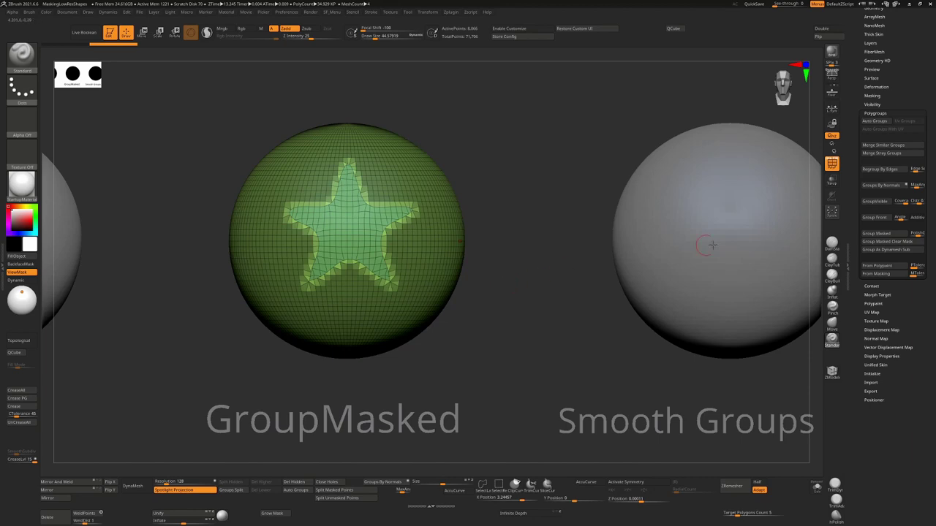
pyautogui.click(886, 242)
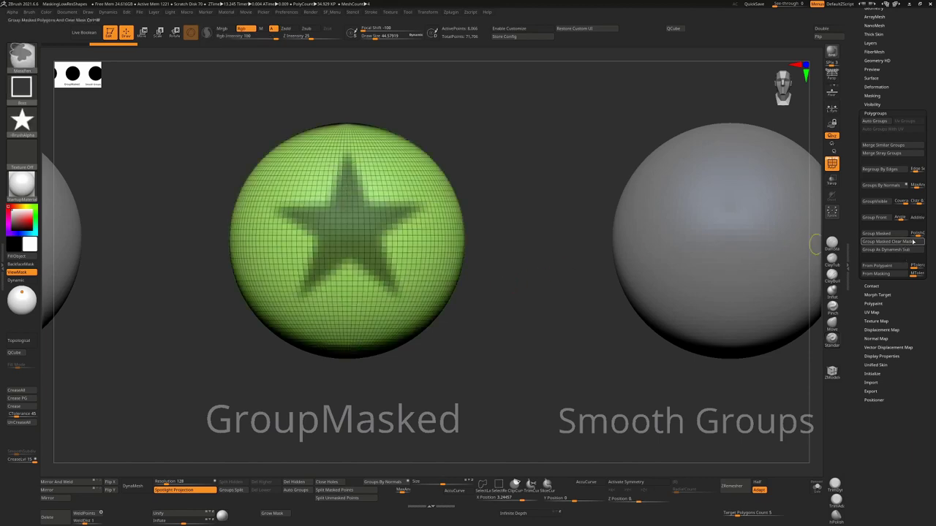
# - Apply Group Masked to the star with a high polish amount and clear the resulting mask
pyautogui.click(891, 233)
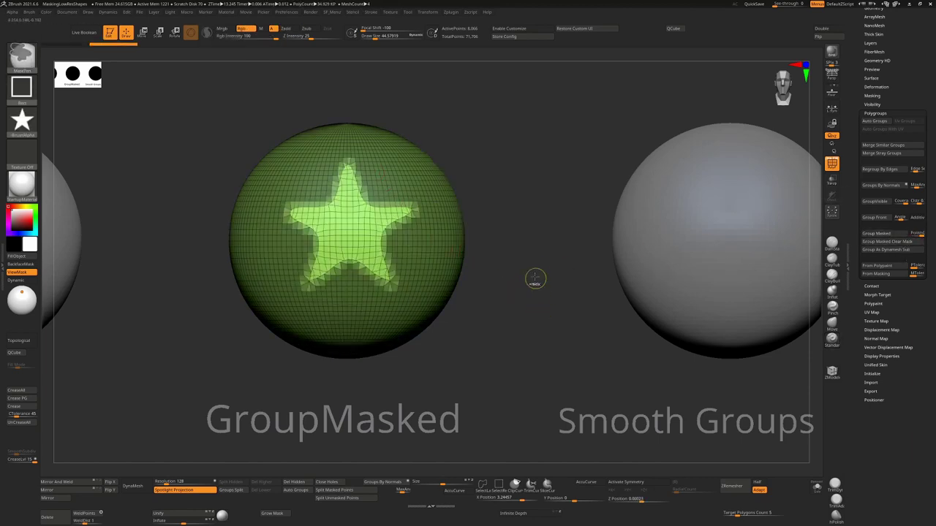
pyautogui.keyDown('ctrl'); pyautogui.moveTo(549, 285); pyautogui.dragTo(560, 305); pyautogui.keyUp('ctrl')
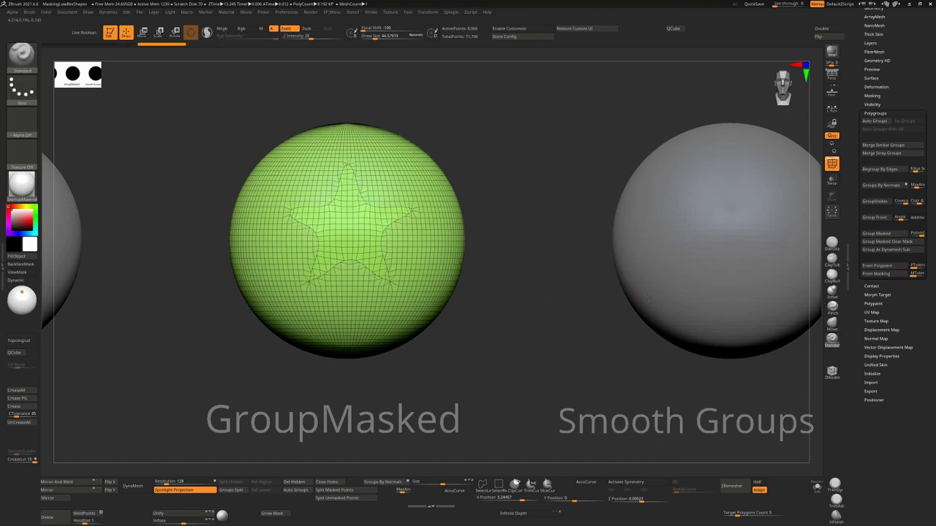
# - Select the sphere labelled Smooth Groups Brush and convert its masked star into a new polygroup
pyautogui.moveTo(661, 294)
pyautogui.keyDown('alt'); pyautogui.mouseDown(button='right')
pyautogui.moveTo(447, 281)
pyautogui.moveTo(385, 302)
pyautogui.mouseUp(button='right'); pyautogui.keyUp('alt')
pyautogui.keyDown('alt'); pyautogui.click(473, 260); pyautogui.keyUp('alt')
pyautogui.keyDown('alt'); pyautogui.moveTo(590, 248); pyautogui.dragTo(532, 238, button='right'); pyautogui.keyUp('alt')
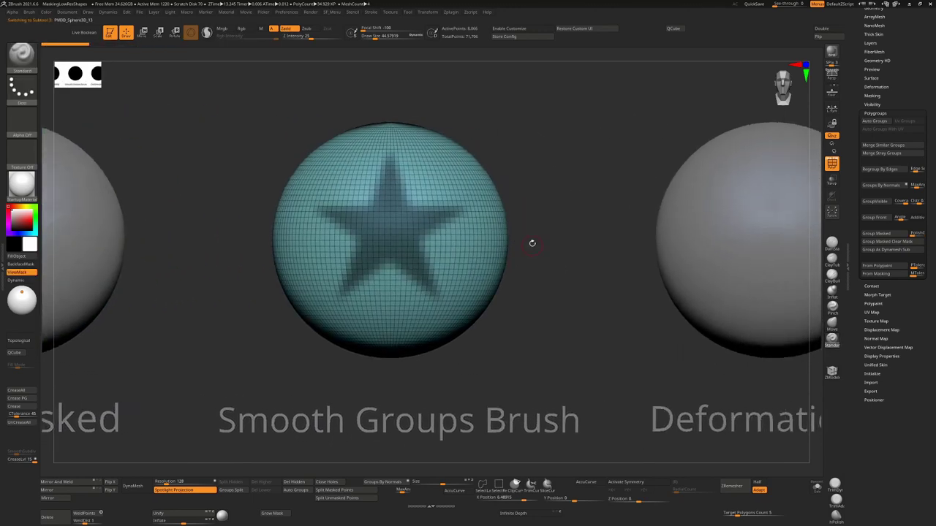
pyautogui.press('ctrl')
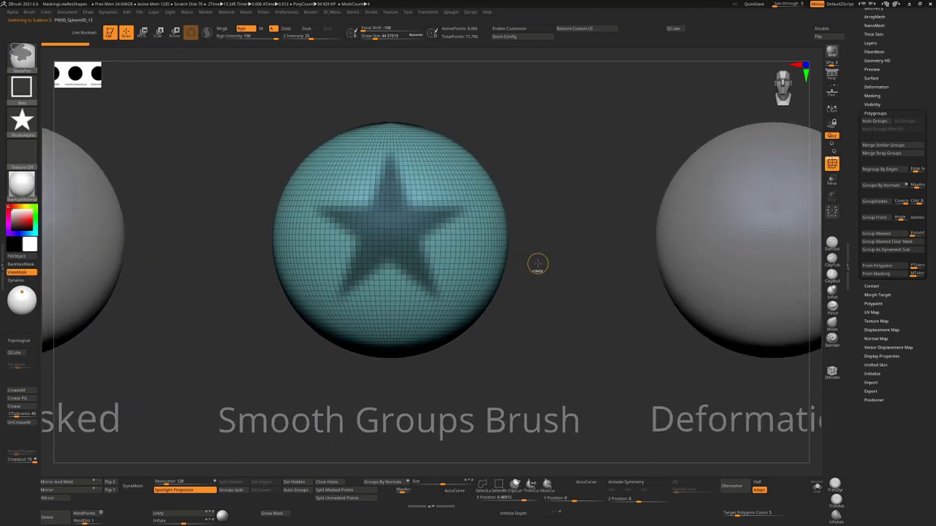
pyautogui.hotkey('ctrl', 'w')
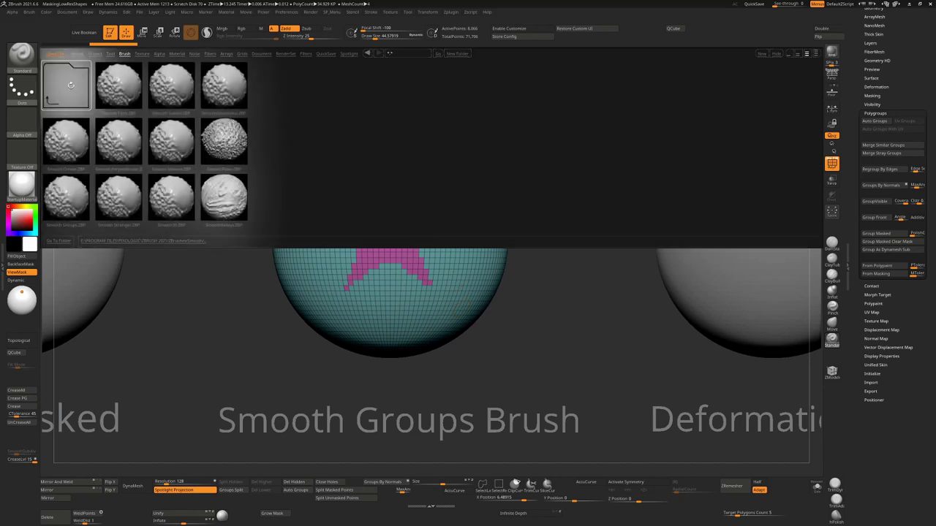
# - Load the Smooth Groups brush from the Smooth brush folder as the active smoothing brush
pyautogui.click(71, 89)
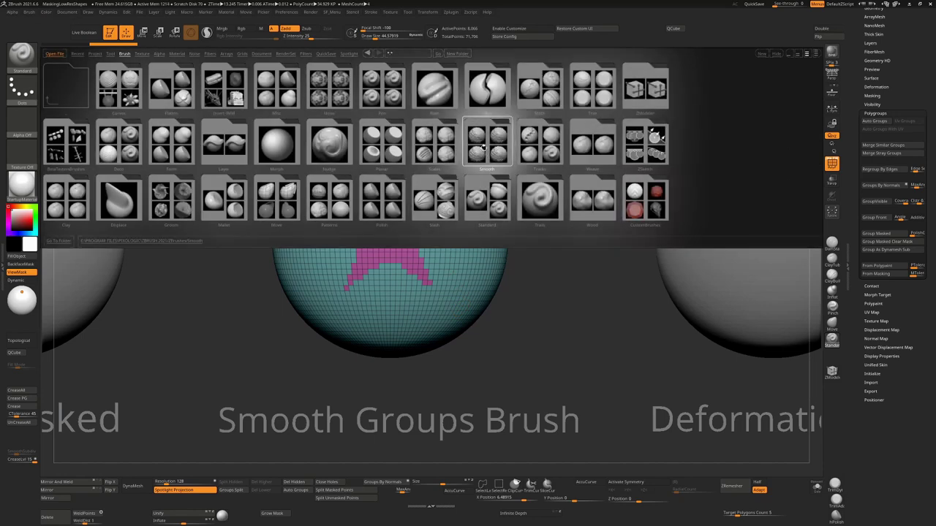
pyautogui.click(491, 146)
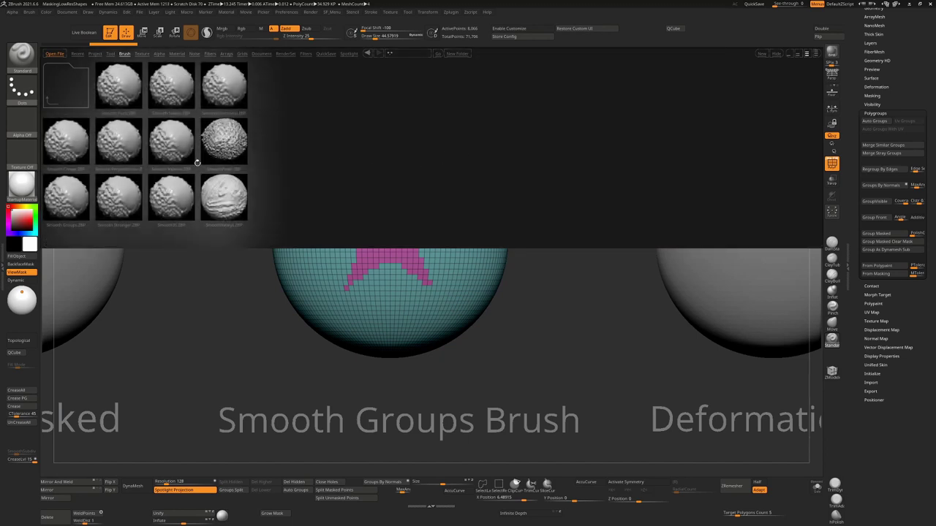
pyautogui.doubleClick(71, 197)
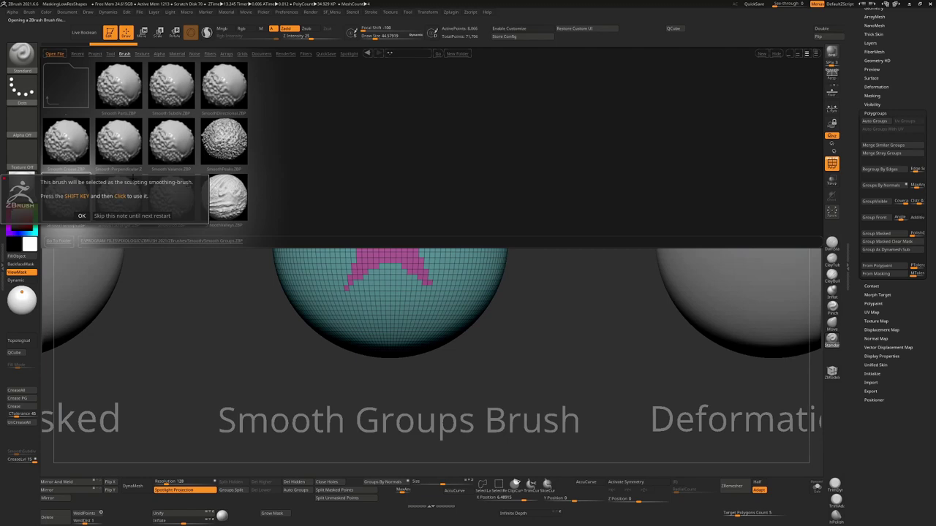
pyautogui.click(81, 216)
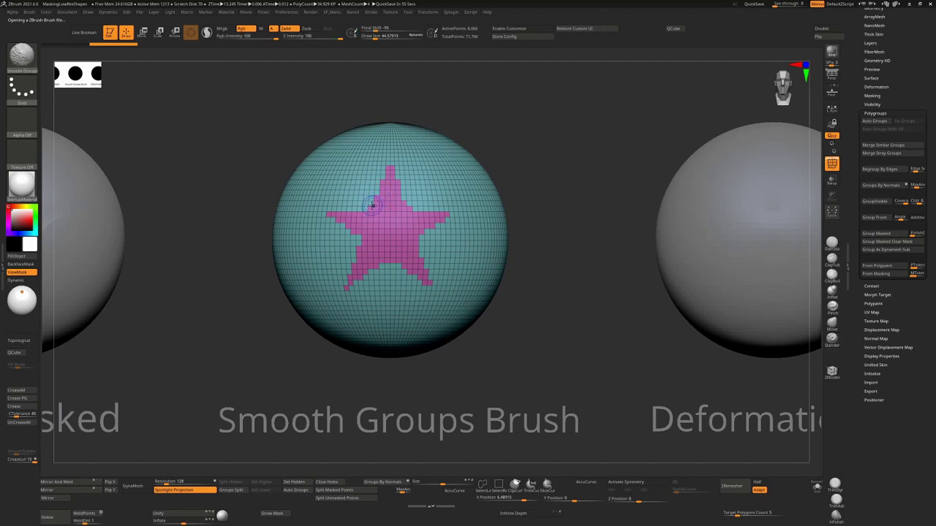
# - Smooth the jagged polygroup border all around the star with the Smooth Groups brush
pyautogui.moveTo(371, 205)
pyautogui.mouseDown()
pyautogui.moveTo(391, 167)
pyautogui.moveTo(406, 210)
pyautogui.mouseUp()
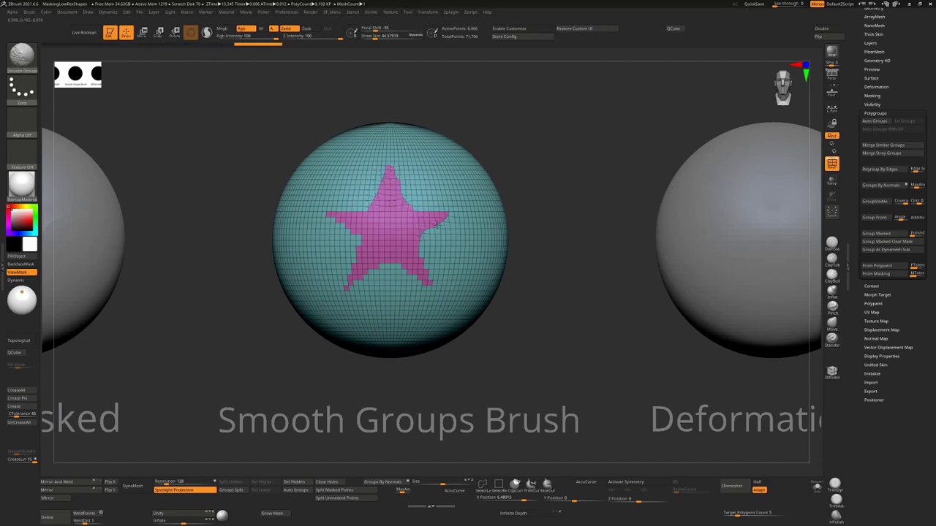
pyautogui.moveTo(418, 252)
pyautogui.mouseDown()
pyautogui.moveTo(431, 276)
pyautogui.moveTo(402, 267)
pyautogui.moveTo(421, 281)
pyautogui.moveTo(345, 288)
pyautogui.moveTo(362, 238)
pyautogui.moveTo(329, 219)
pyautogui.moveTo(388, 191)
pyautogui.moveTo(376, 192)
pyautogui.moveTo(398, 175)
pyautogui.moveTo(409, 207)
pyautogui.moveTo(392, 167)
pyautogui.moveTo(442, 220)
pyautogui.moveTo(428, 230)
pyautogui.moveTo(421, 271)
pyautogui.moveTo(378, 274)
pyautogui.moveTo(349, 256)
pyautogui.moveTo(345, 270)
pyautogui.mouseUp()
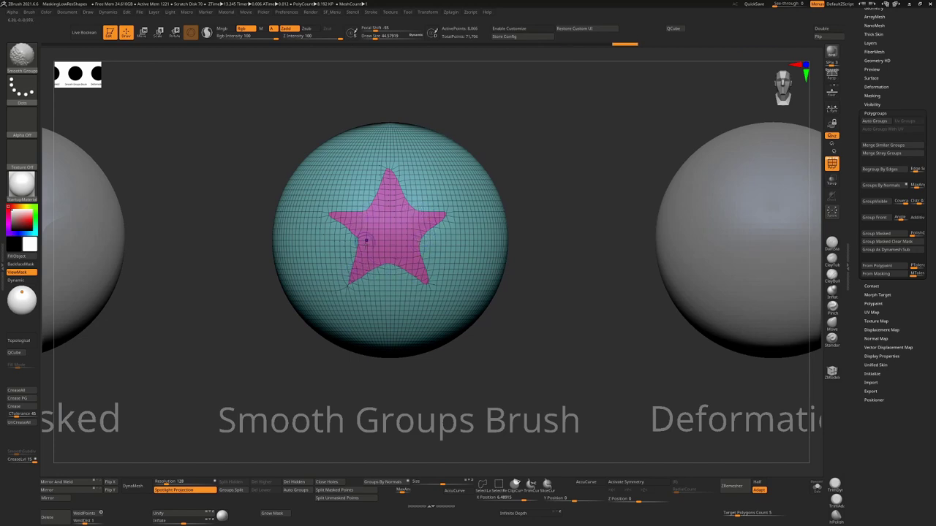
# - Smooth the star's lower-left inner border once more with the Smooth Groups brush
pyautogui.keyDown('shift'); pyautogui.moveTo(352, 233); pyautogui.dragTo(369, 247); pyautogui.keyUp('shift')
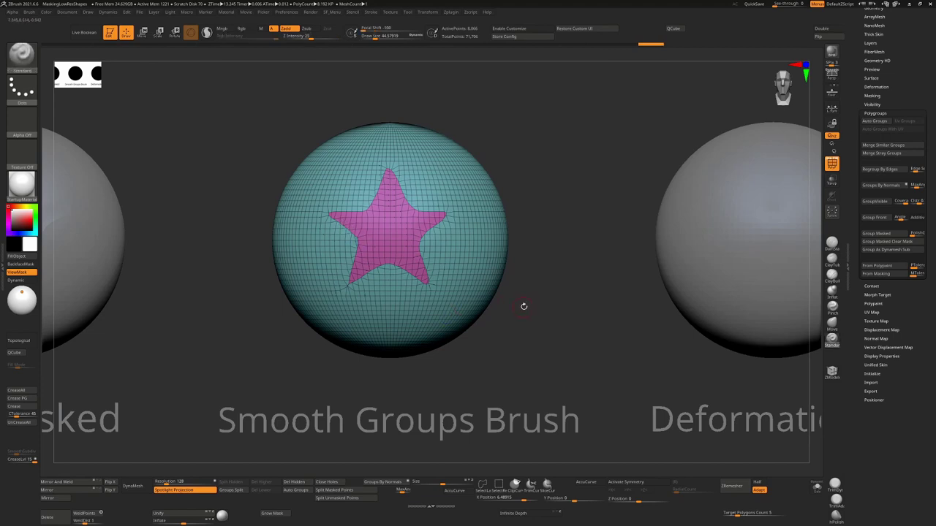
# - Select the sphere labelled Deformation Polish, show the Deformation settings and convert its masked star into a new polygroup
pyautogui.keyDown('alt'); pyautogui.moveTo(554, 289); pyautogui.dragTo(496, 275); pyautogui.keyUp('alt')
pyautogui.keyDown('alt'); pyautogui.moveTo(580, 298); pyautogui.dragTo(364, 302); pyautogui.keyUp('alt')
pyautogui.keyDown('alt'); pyautogui.click(504, 259); pyautogui.keyUp('alt')
pyautogui.keyDown('alt'); pyautogui.moveTo(627, 259); pyautogui.dragTo(440, 276); pyautogui.keyUp('alt')
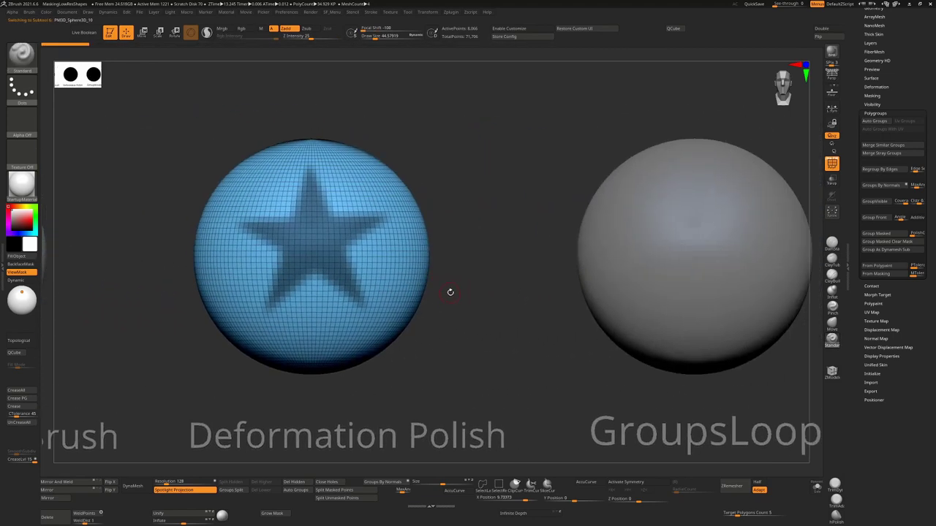
pyautogui.click(874, 114)
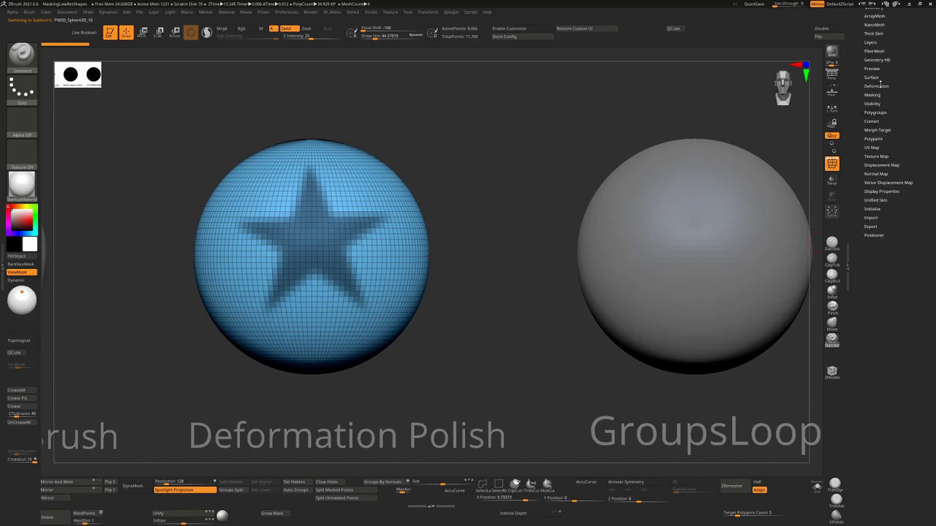
pyautogui.click(876, 86)
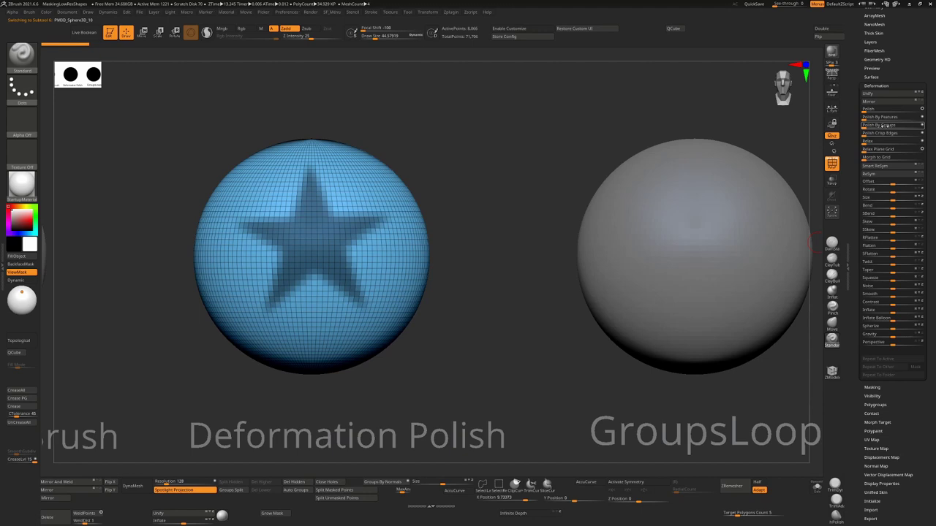
pyautogui.press('ctrl')
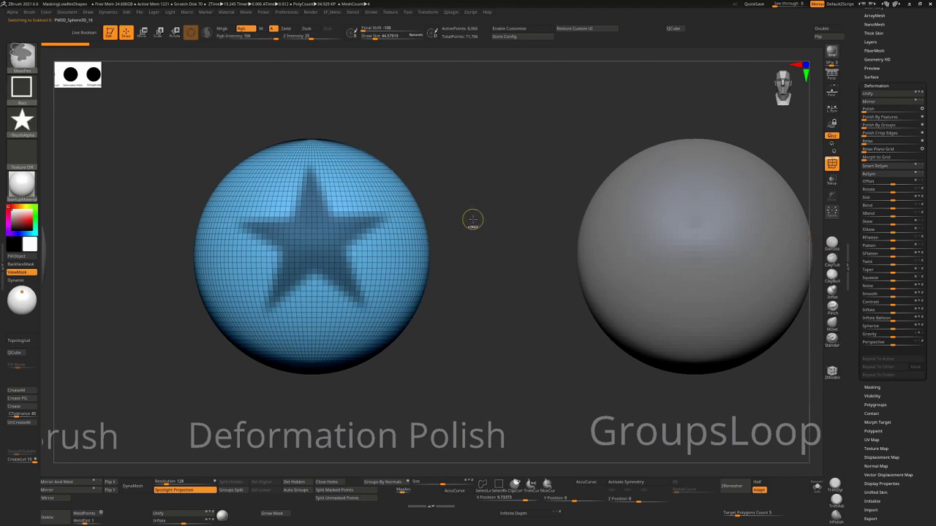
pyautogui.hotkey('ctrl', 'w')
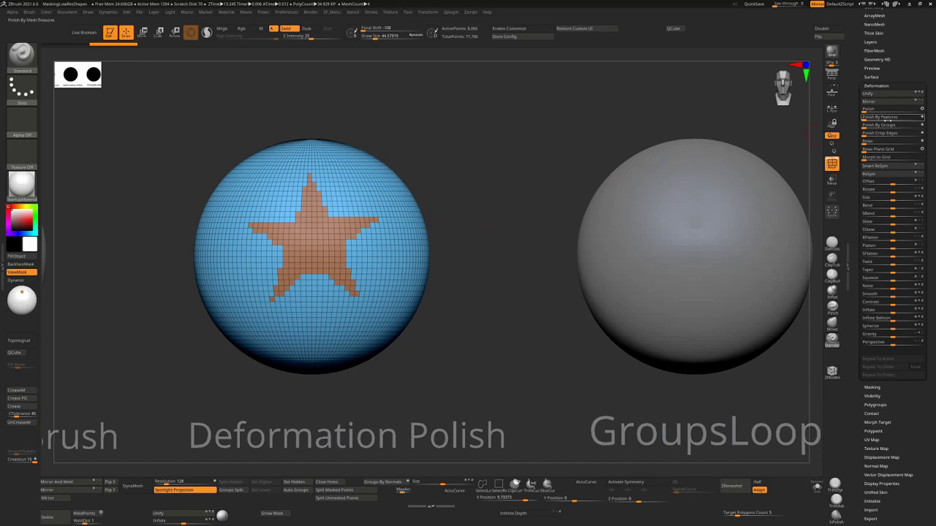
# - Try Polish By Groups on the star polygroup, including its open-circle mode, and undo the polish
pyautogui.moveTo(866, 125); pyautogui.dragTo(890, 125)
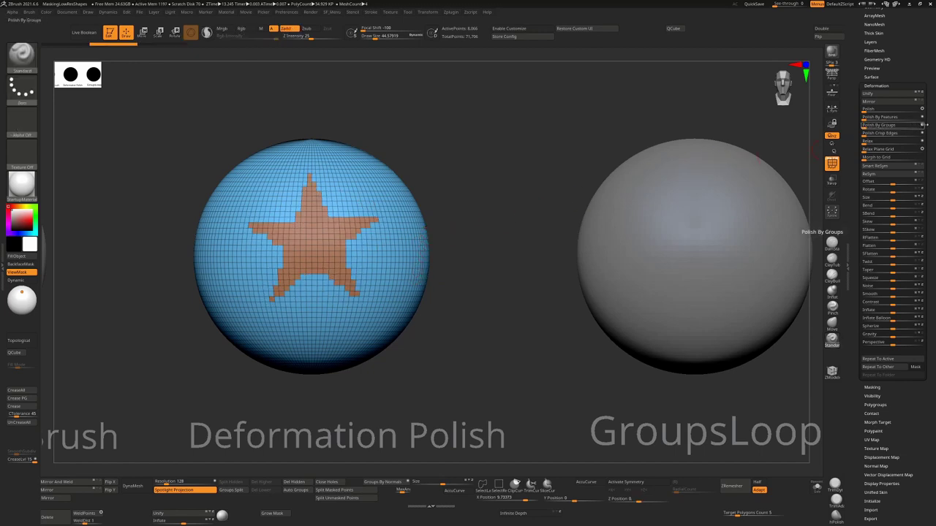
pyautogui.moveTo(870, 126); pyautogui.dragTo(893, 126)
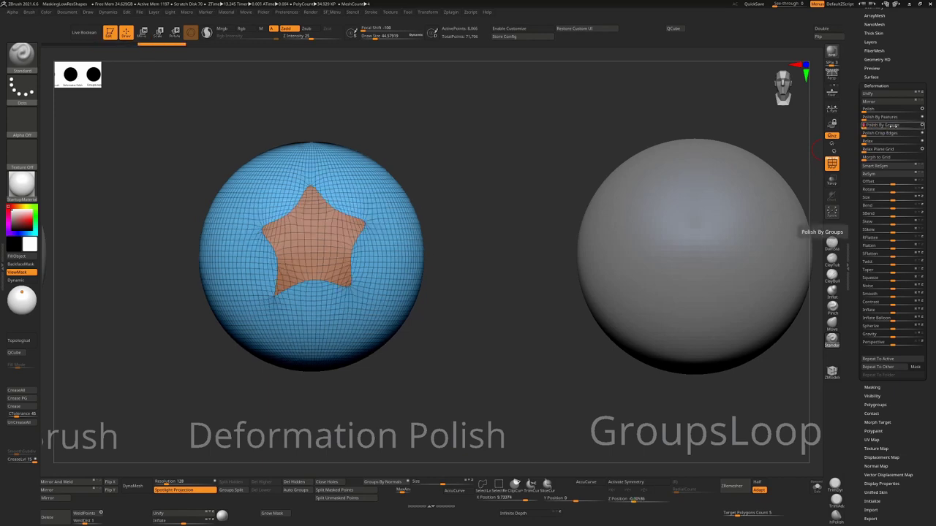
pyautogui.hotkey('ctrl', 'z')
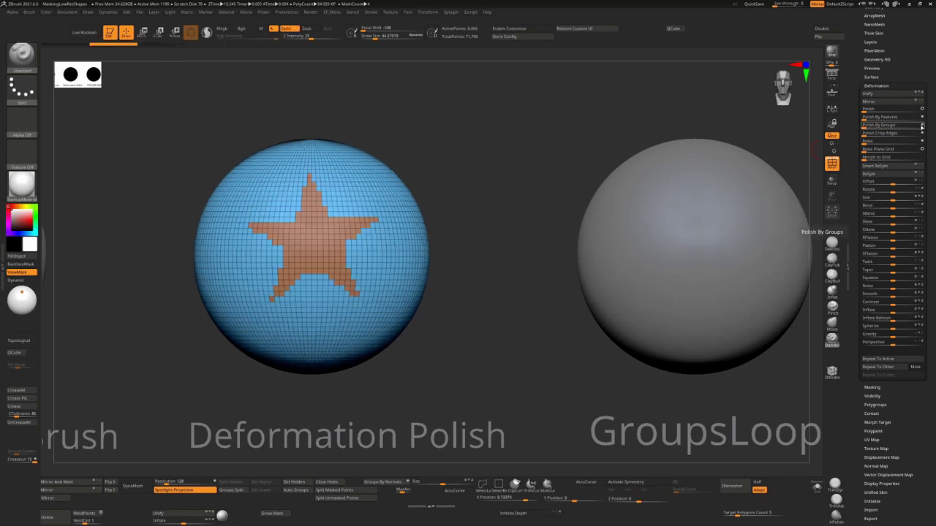
# - Smooth the star's polygroup border with a light Polish By Groups in closed-circle mode
pyautogui.moveTo(868, 126); pyautogui.dragTo(881, 126)
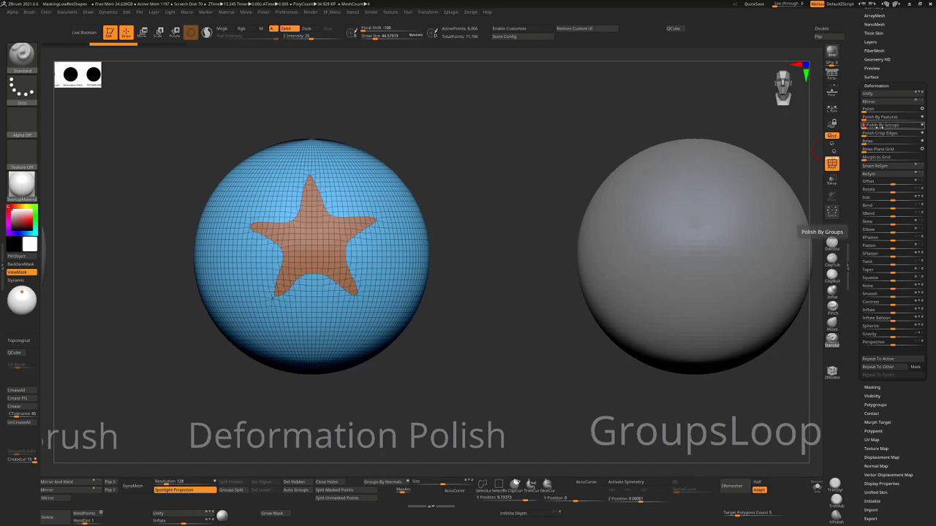
# - Select the sphere labelled GroupsLoops, show the Geometry settings and convert its masked star into a new polygroup
pyautogui.keyDown('alt'); pyautogui.moveTo(656, 221); pyautogui.dragTo(467, 276, button='right'); pyautogui.keyUp('alt')
pyautogui.keyDown('alt'); pyautogui.click(474, 279); pyautogui.keyUp('alt')
pyautogui.keyDown('alt'); pyautogui.moveTo(532, 281); pyautogui.dragTo(446, 233, button='right'); pyautogui.keyUp('alt')
pyautogui.scroll(5, 916, 128)
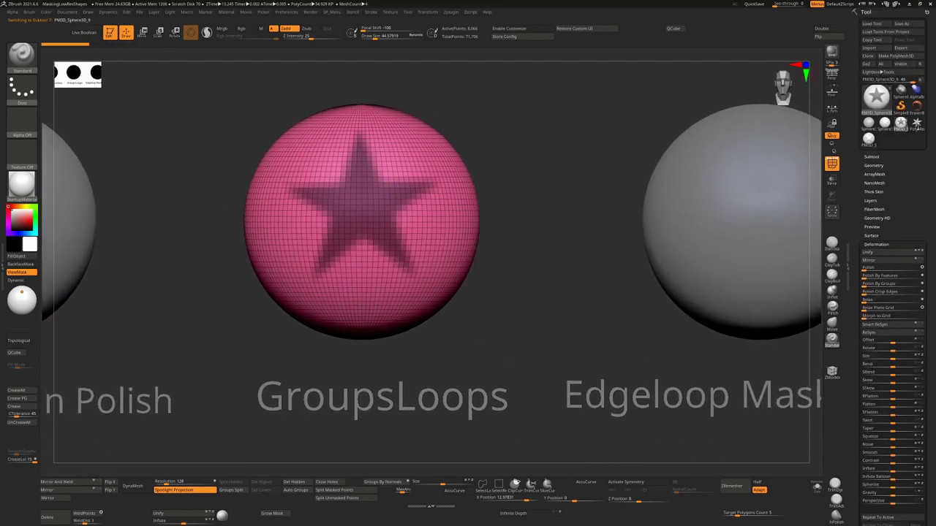
pyautogui.click(875, 163)
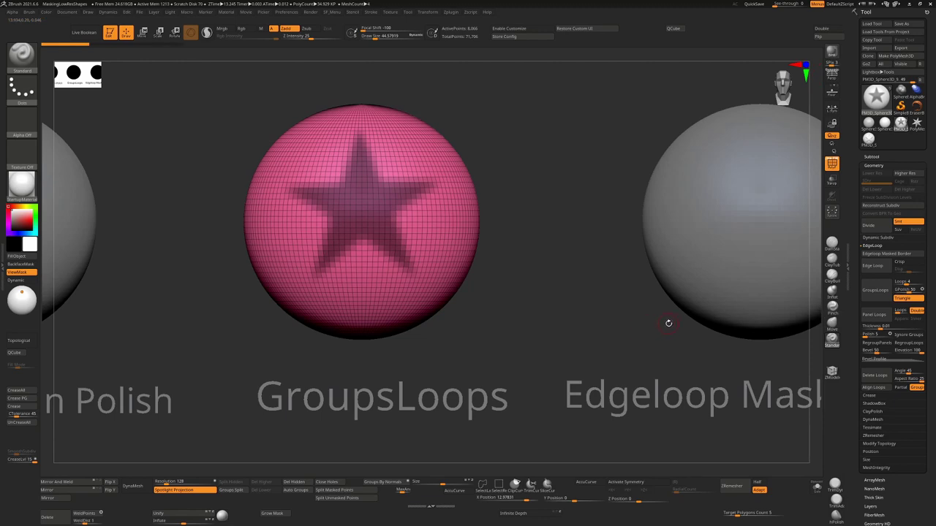
pyautogui.hotkey('ctrl', 'w')
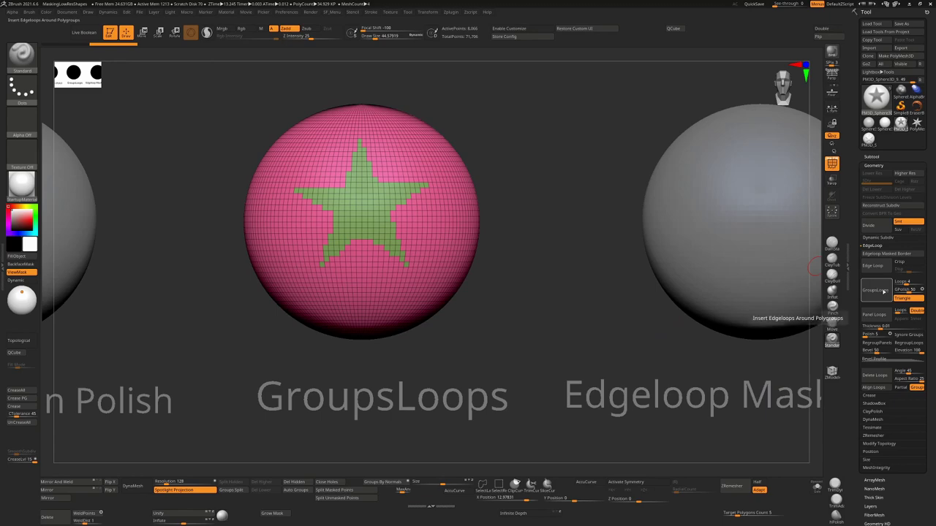
# - Insert polished edge loops around the star's polygroup border with GroupsLoops
pyautogui.click(878, 290)
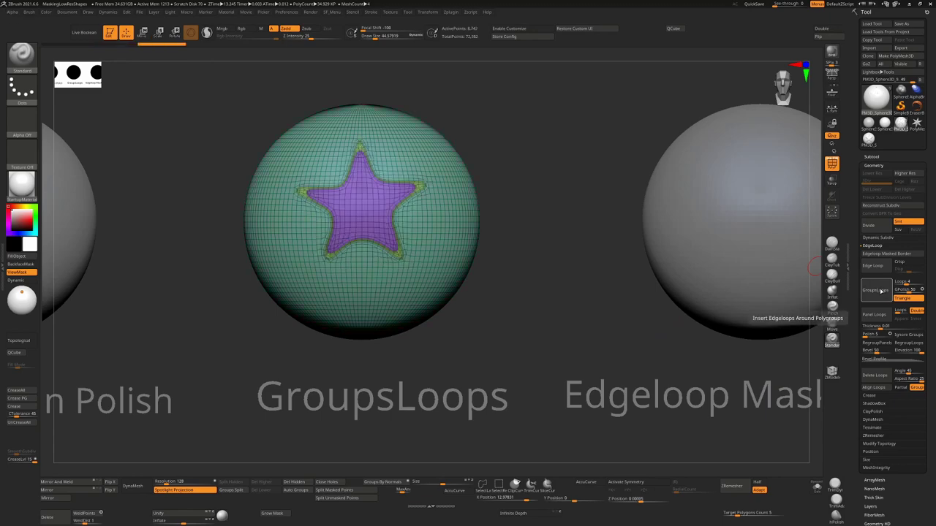
pyautogui.keyDown('alt'); pyautogui.moveTo(412, 238); pyautogui.dragTo(387, 264, button='right'); pyautogui.keyUp('alt')
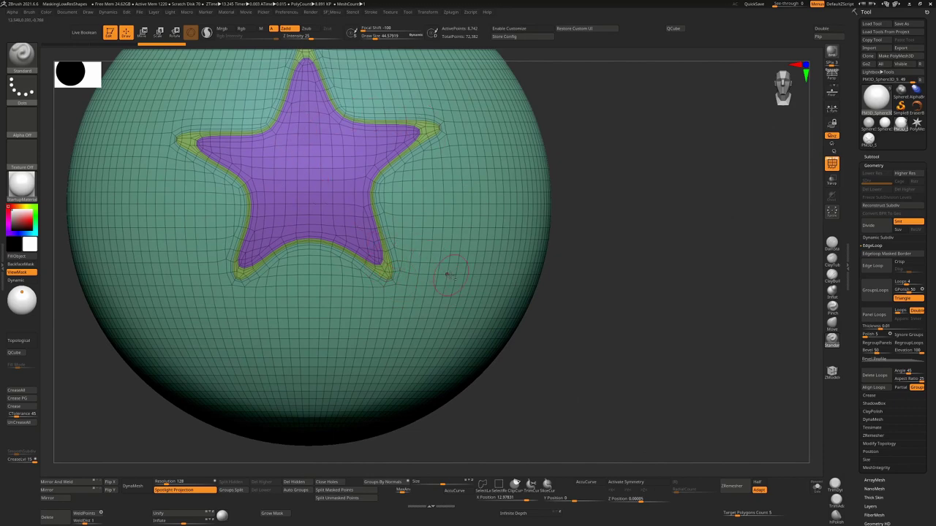
pyautogui.scroll(-3, 448, 274)
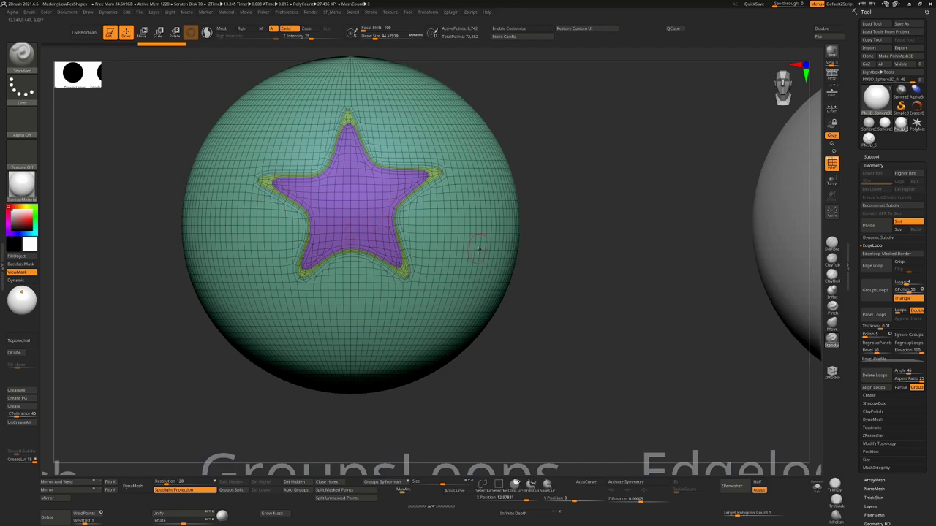
# - Isolate the star with its border loops, merge them into a single polygroup and unhide the whole sphere
pyautogui.hotkey('ctrl', 'shift')
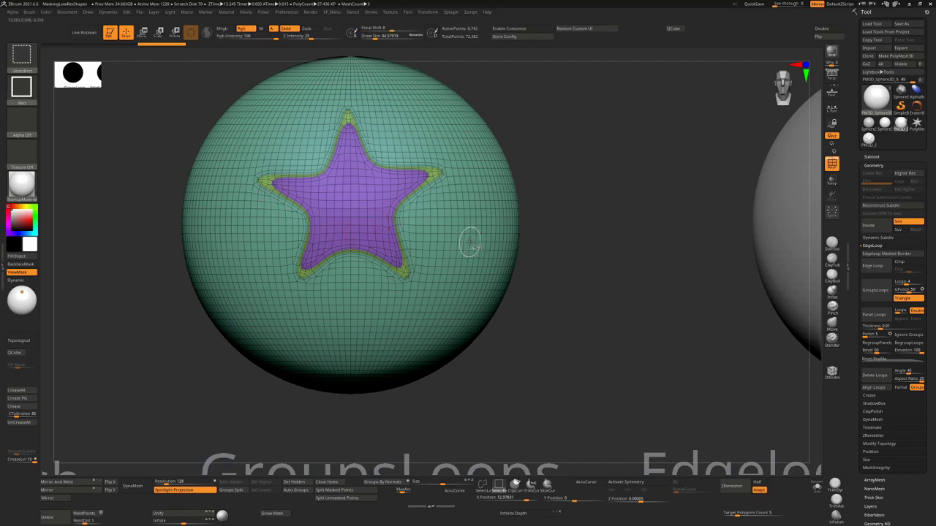
pyautogui.keyDown('ctrl'); pyautogui.keyDown('shift'); pyautogui.click(472, 245); pyautogui.keyUp('shift'); pyautogui.keyUp('ctrl')
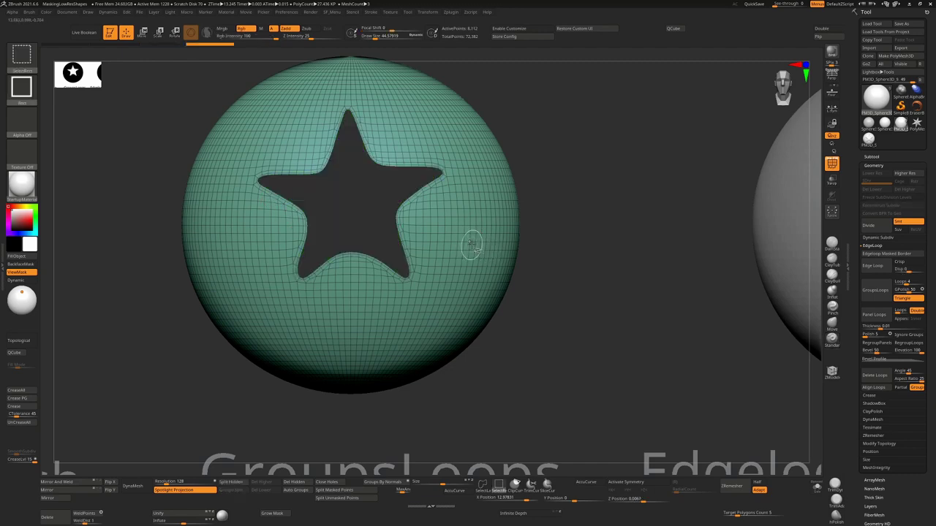
pyautogui.keyDown('ctrl'); pyautogui.keyDown('shift'); pyautogui.click(555, 260); pyautogui.keyUp('shift'); pyautogui.keyUp('ctrl')
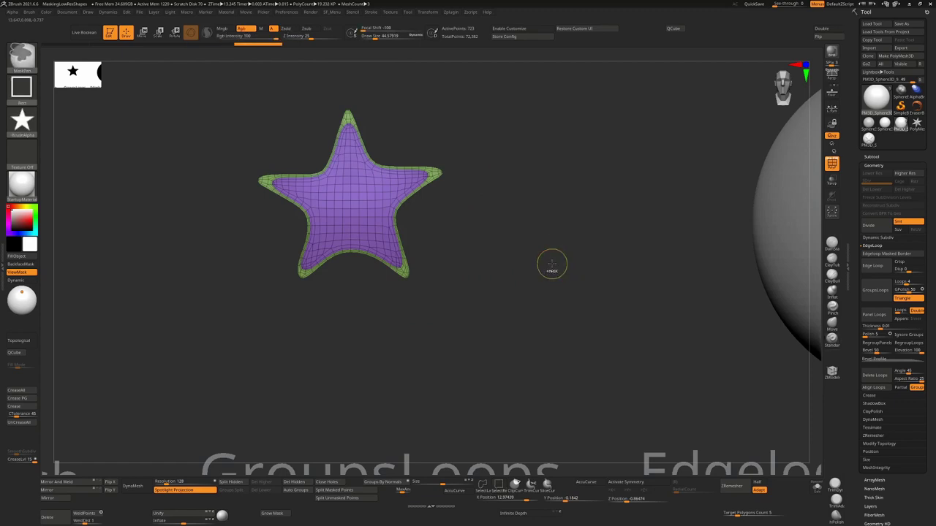
pyautogui.hotkey('ctrl', 'w')
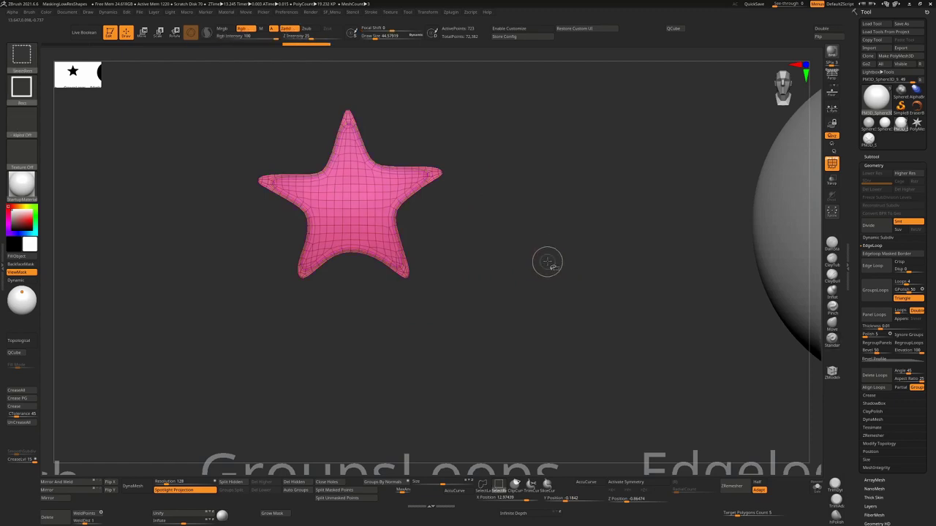
pyautogui.keyDown('ctrl'); pyautogui.keyDown('shift'); pyautogui.click(552, 258); pyautogui.keyUp('shift'); pyautogui.keyUp('ctrl')
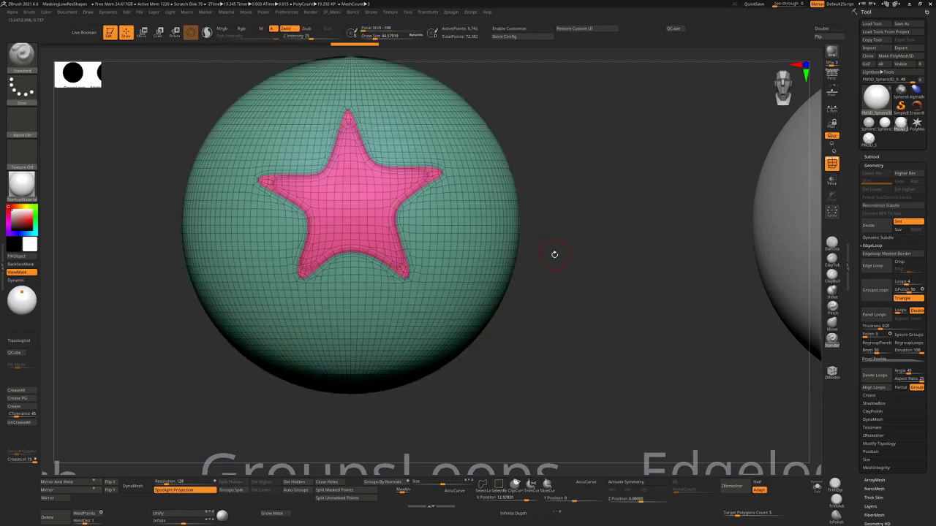
pyautogui.keyDown('ctrl'); pyautogui.moveTo(546, 253); pyautogui.dragTo(542, 224, button='right'); pyautogui.keyUp('ctrl')
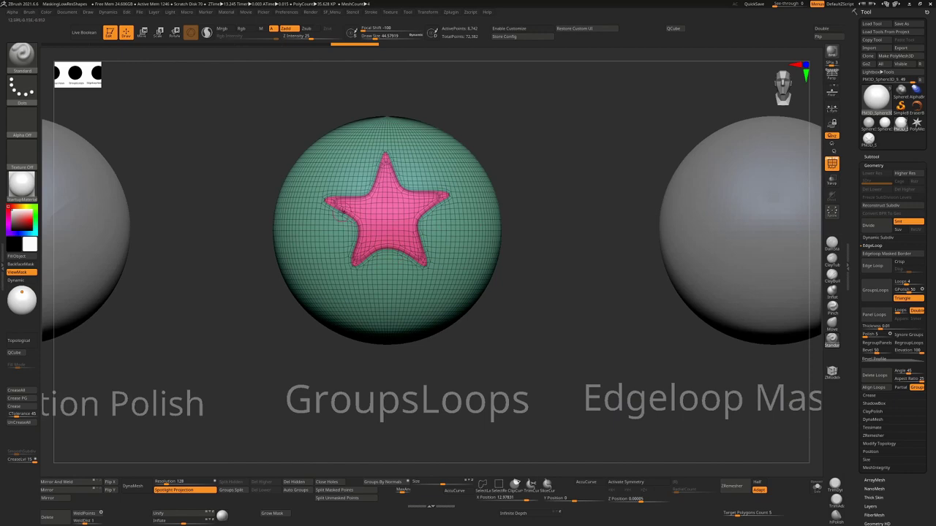
# - Run Edgeloop Masked Border on the star mask of the sphere with that label and hide the mask display
pyautogui.keyDown('alt'); pyautogui.moveTo(585, 241); pyautogui.dragTo(440, 249, button='right'); pyautogui.keyUp('alt')
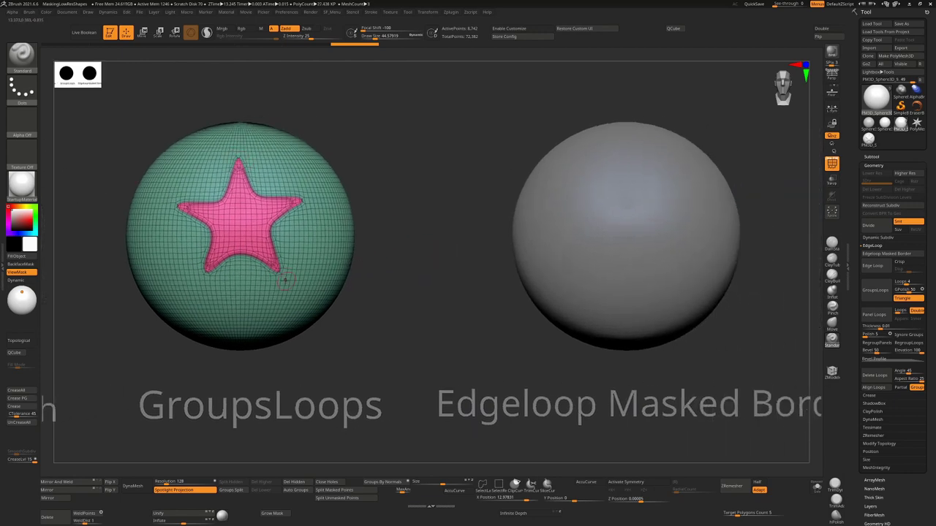
pyautogui.keyDown('alt'); pyautogui.moveTo(630, 272); pyautogui.dragTo(454, 283, button='right'); pyautogui.keyUp('alt')
pyautogui.keyDown('alt'); pyautogui.click(477, 262); pyautogui.keyUp('alt')
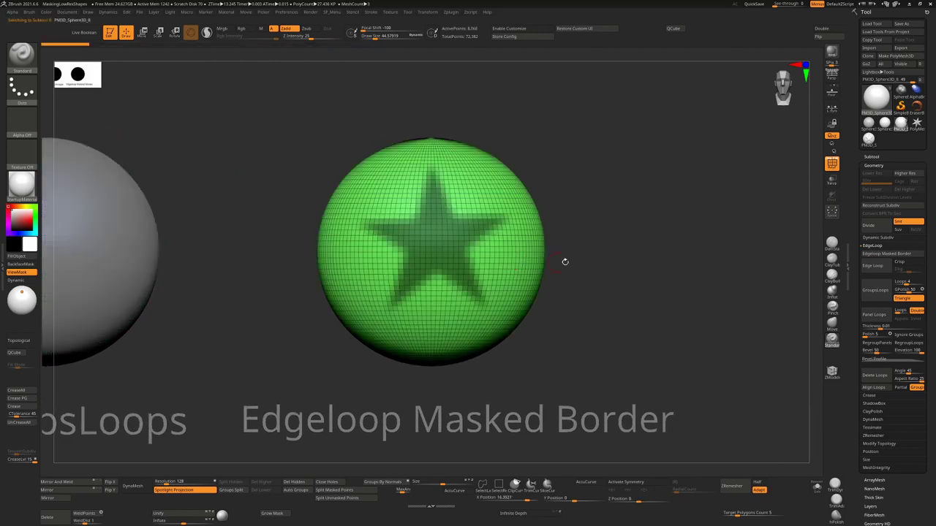
pyautogui.moveTo(575, 261)
pyautogui.keyDown('alt'); pyautogui.mouseDown(button='right')
pyautogui.moveTo(583, 246)
pyautogui.moveTo(582, 255)
pyautogui.mouseUp(button='right'); pyautogui.keyUp('alt')
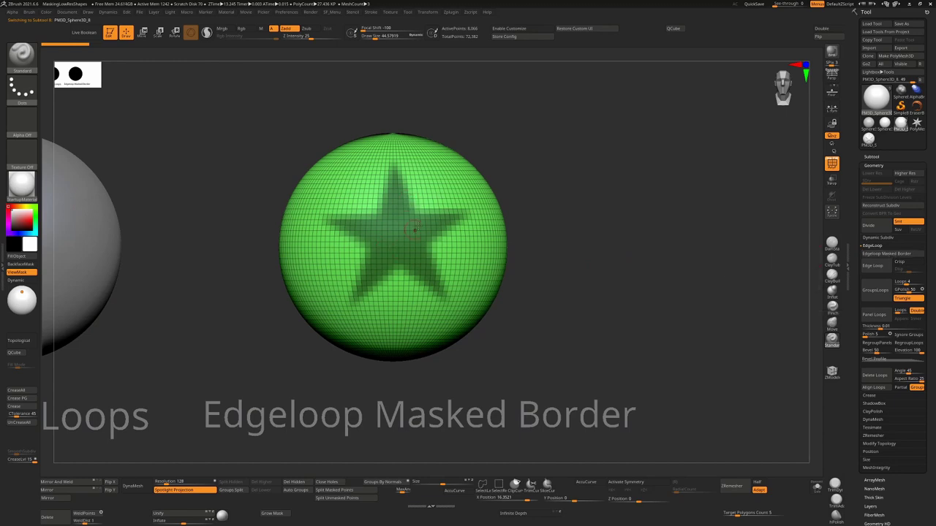
pyautogui.click(884, 253)
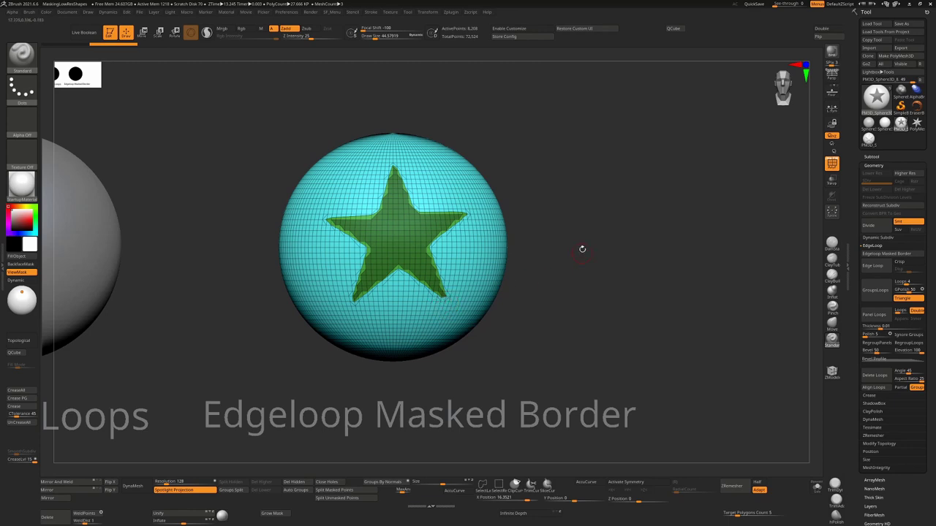
pyautogui.hotkey('ctrl', 'h')
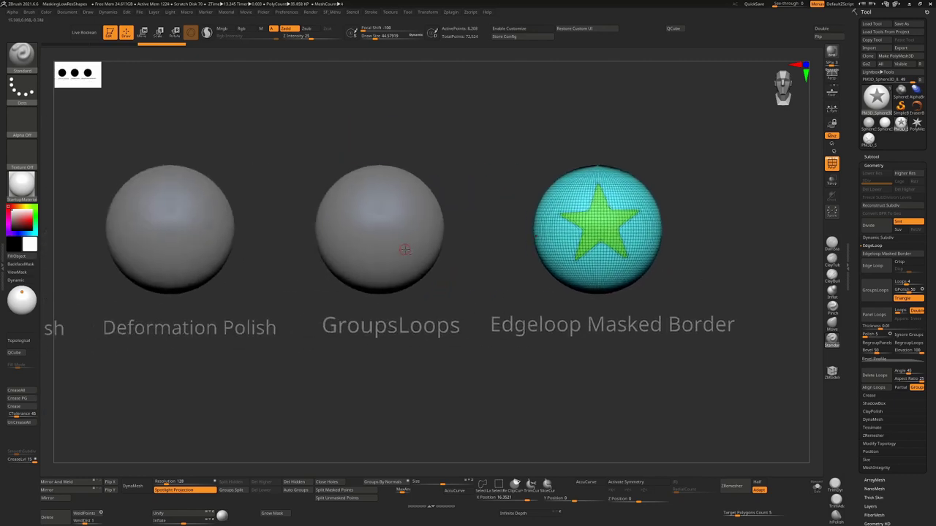
# - Review the earlier spheres' star polygroups by making them active in turn, from GroupsLoops back through Deformation Polish
pyautogui.keyDown('alt'); pyautogui.click(407, 251); pyautogui.keyUp('alt')
pyautogui.keyDown('alt'); pyautogui.click(181, 238); pyautogui.keyUp('alt')
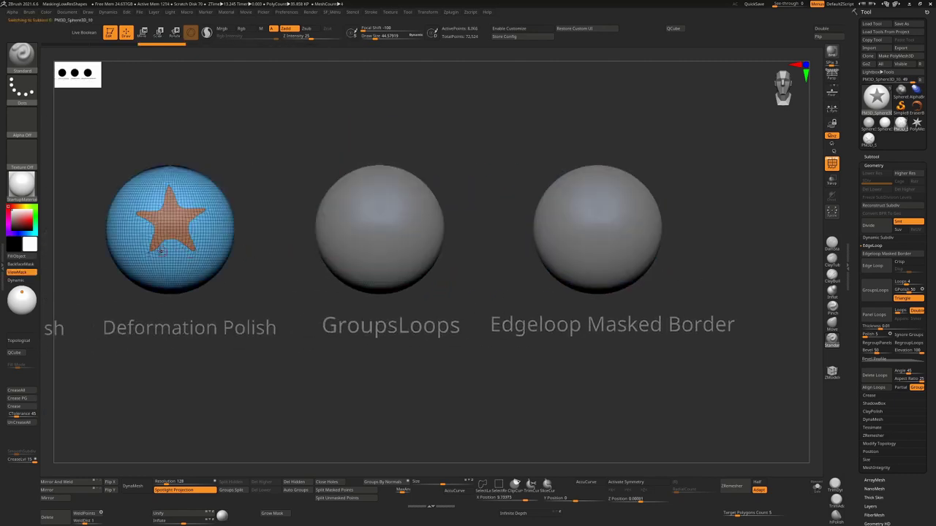
pyautogui.keyDown('alt'); pyautogui.click(214, 254); pyautogui.keyUp('alt')
pyautogui.keyDown('alt'); pyautogui.click(233, 252); pyautogui.keyUp('alt')
pyautogui.keyDown('alt'); pyautogui.moveTo(196, 256); pyautogui.dragTo(405, 253, button='right'); pyautogui.keyUp('alt')
pyautogui.keyDown('alt'); pyautogui.click(212, 256); pyautogui.keyUp('alt')
pyautogui.keyDown('alt'); pyautogui.moveTo(658, 191); pyautogui.dragTo(337, 250, button='right'); pyautogui.keyUp('alt')
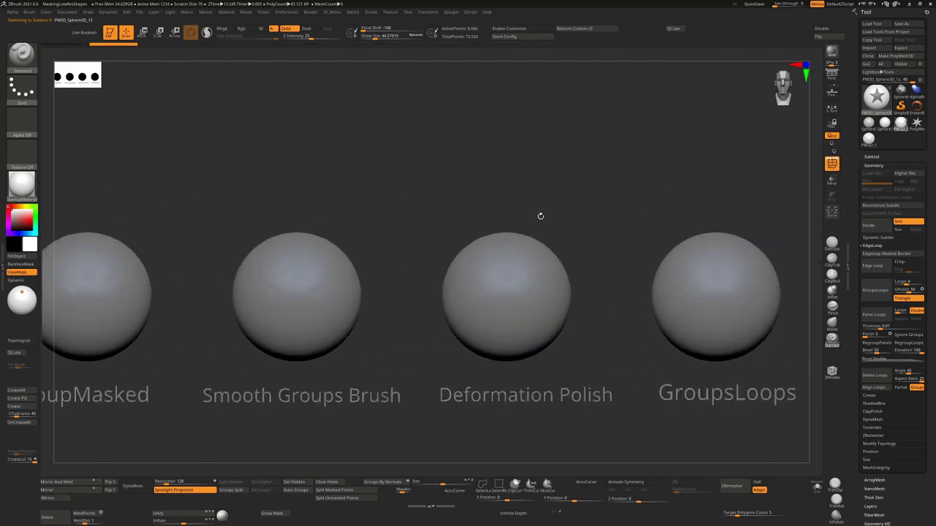
# - Turn on visibility of the blurSharpen subtool folder and select and frame its lower masked sphere
pyautogui.keyDown('alt'); pyautogui.moveTo(592, 109); pyautogui.dragTo(509, 230, button='right'); pyautogui.keyUp('alt')
pyautogui.keyDown('alt'); pyautogui.moveTo(570, 232); pyautogui.dragTo(421, 246, button='right'); pyautogui.keyUp('alt')
pyautogui.keyDown('alt'); pyautogui.moveTo(691, 200); pyautogui.dragTo(581, 248, button='right'); pyautogui.keyUp('alt')
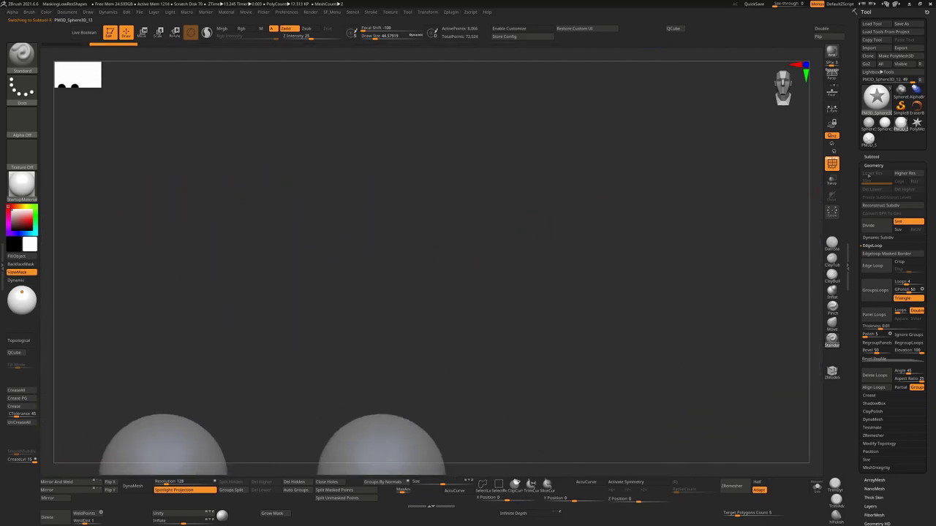
pyautogui.click(870, 157)
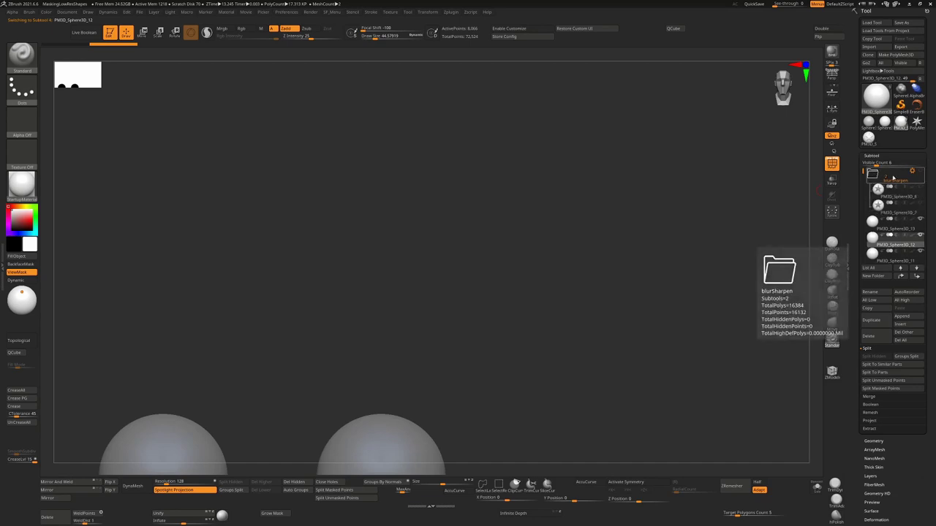
pyautogui.click(920, 171)
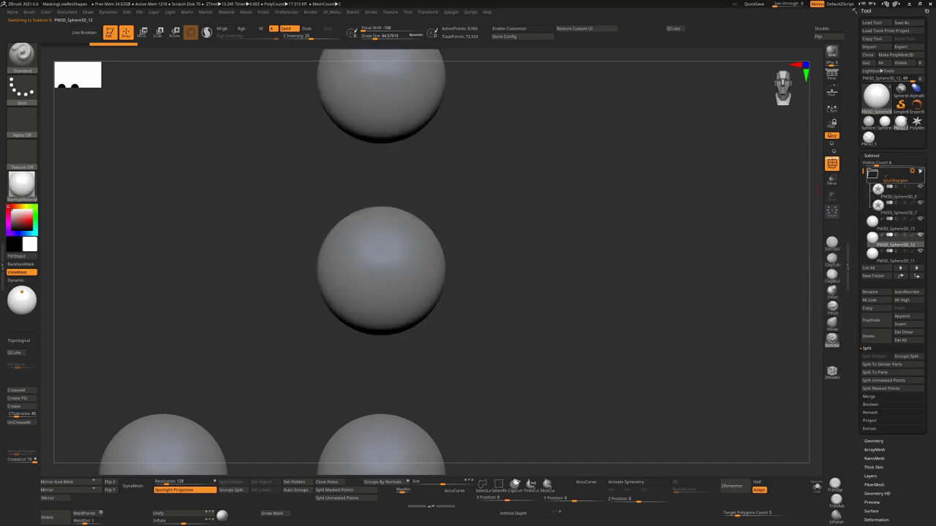
pyautogui.keyDown('alt'); pyautogui.click(422, 266); pyautogui.keyUp('alt')
pyautogui.press('f')
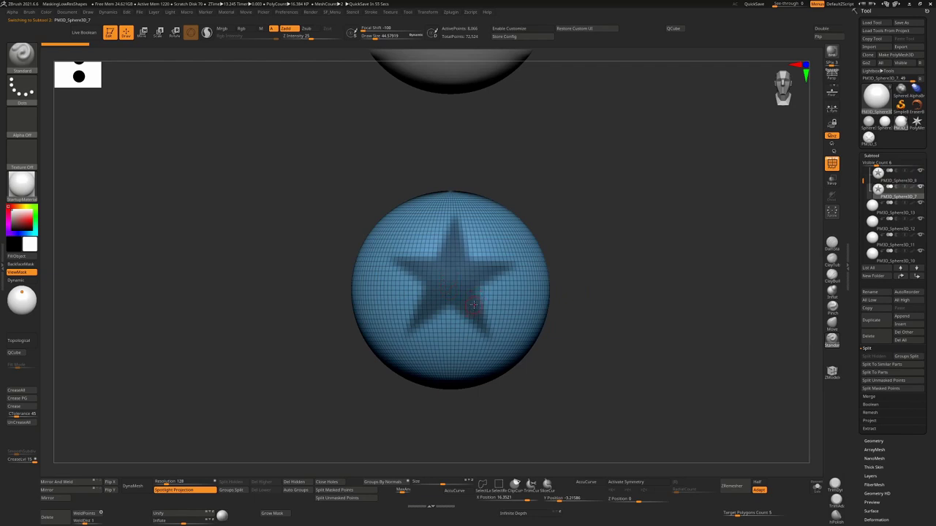
# - Run Edgeloop Masked Border on the star mask of the lower sphere in the blurSharpen folder
pyautogui.scroll(-4, 909, 438)
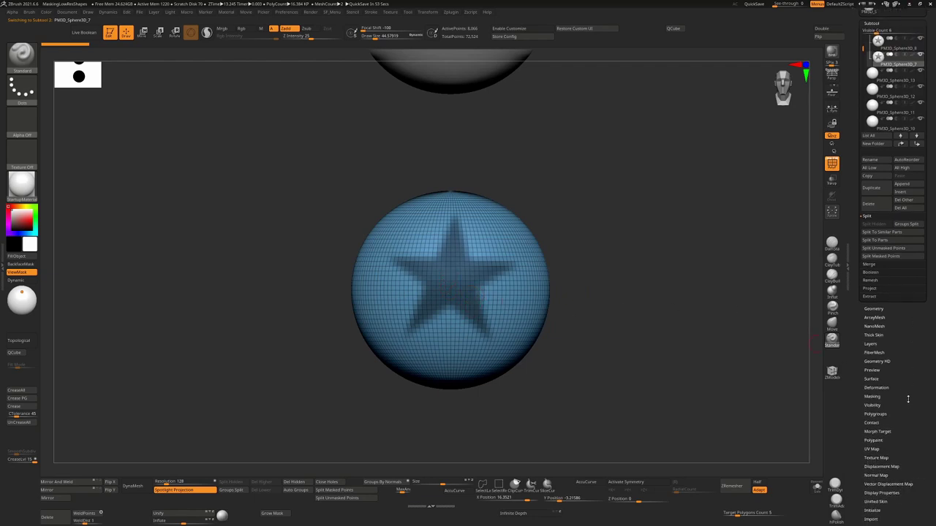
pyautogui.click(874, 396)
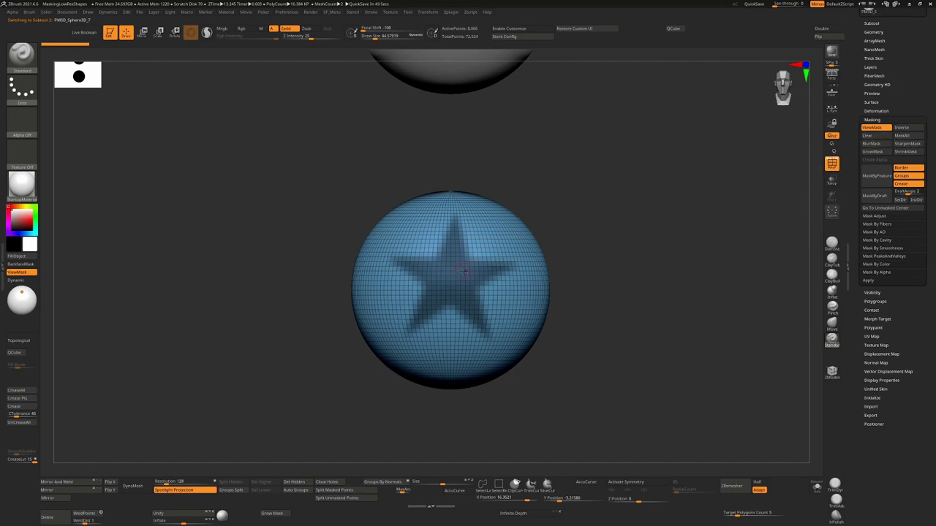
pyautogui.press('ctrl')
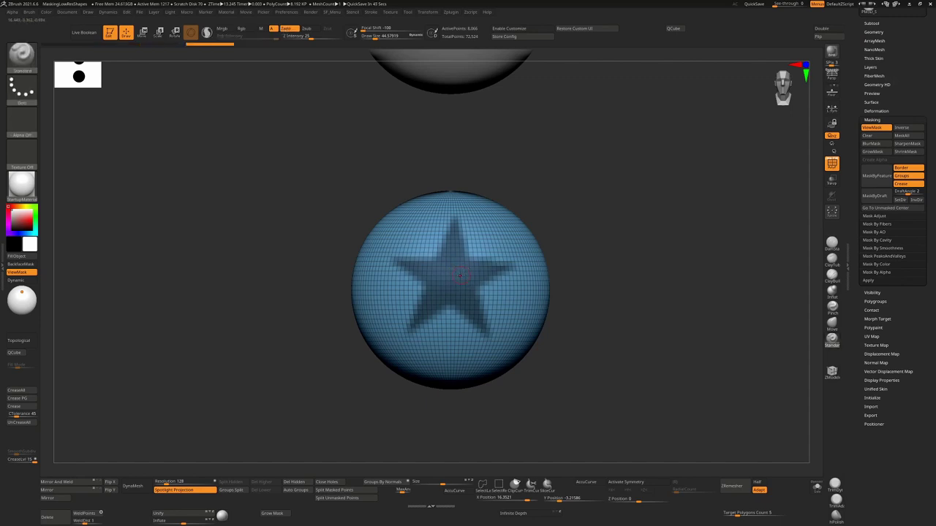
pyautogui.click(873, 32)
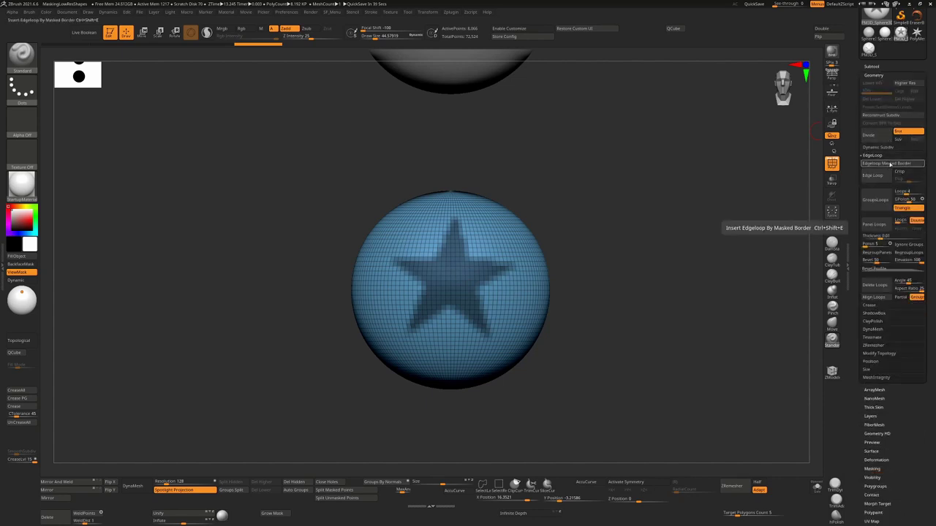
pyautogui.click(887, 163)
pyautogui.keyDown('ctrl'); pyautogui.moveTo(454, 285); pyautogui.dragTo(456, 217, button='right'); pyautogui.keyUp('ctrl')
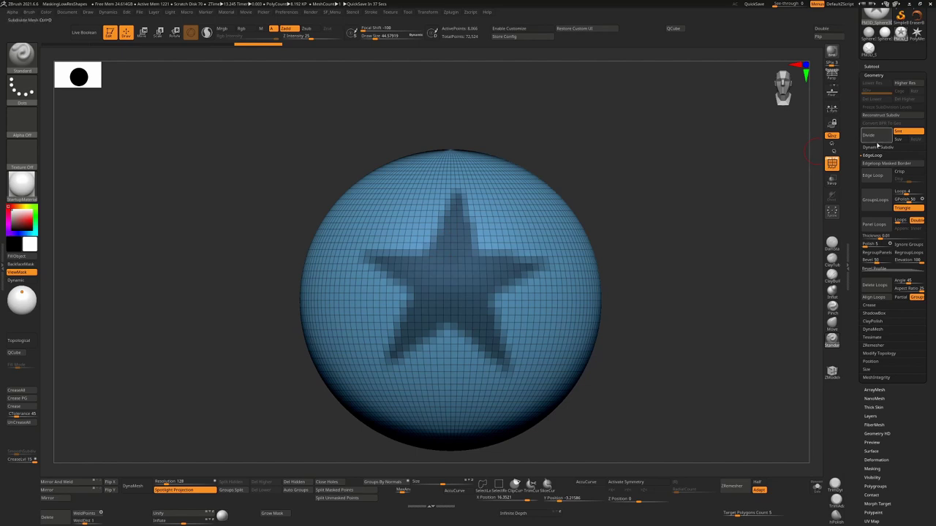
pyautogui.click(886, 164)
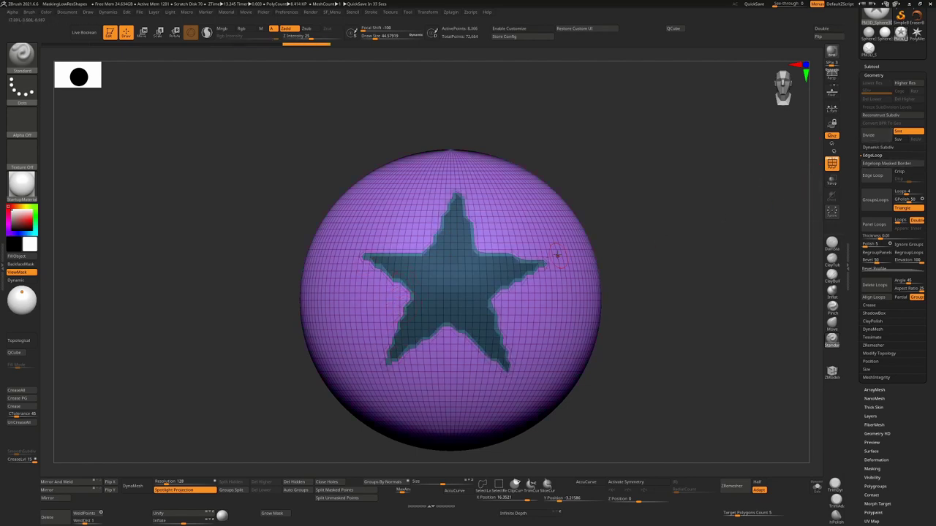
# - Make the upper blurSharpen sphere active, blur its star mask and run Edgeloop Masked Border on it
pyautogui.keyDown('alt'); pyautogui.moveTo(595, 194); pyautogui.dragTo(533, 386, button='right'); pyautogui.keyUp('alt')
pyautogui.keyDown('alt'); pyautogui.click(531, 185); pyautogui.keyUp('alt')
pyautogui.keyDown('alt'); pyautogui.moveTo(531, 185); pyautogui.dragTo(527, 316, button='right'); pyautogui.keyUp('alt')
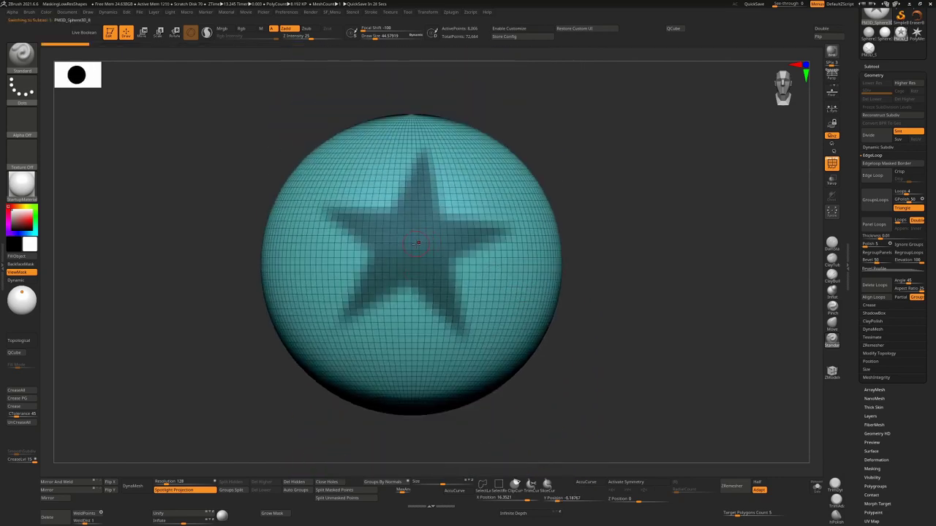
pyautogui.press('ctrl')
pyautogui.keyDown('ctrl'); pyautogui.click(418, 237); pyautogui.keyUp('ctrl')
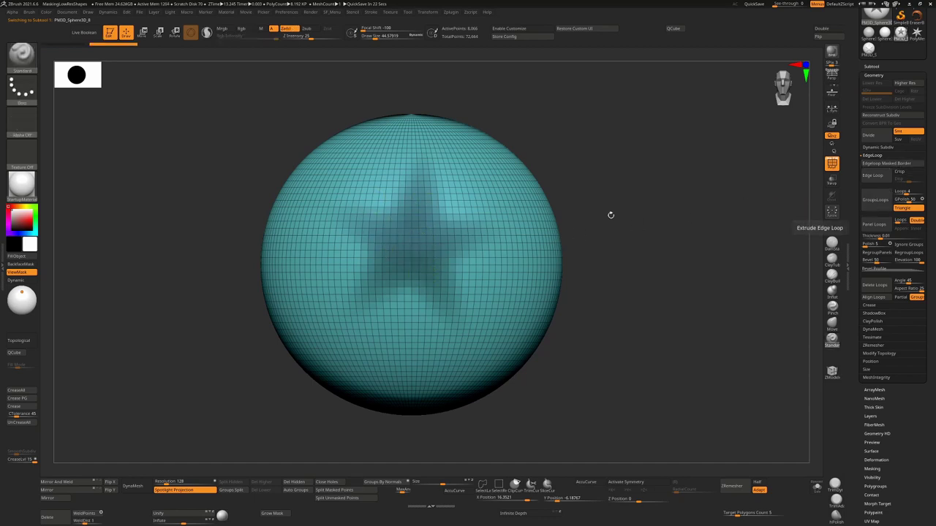
pyautogui.click(897, 165)
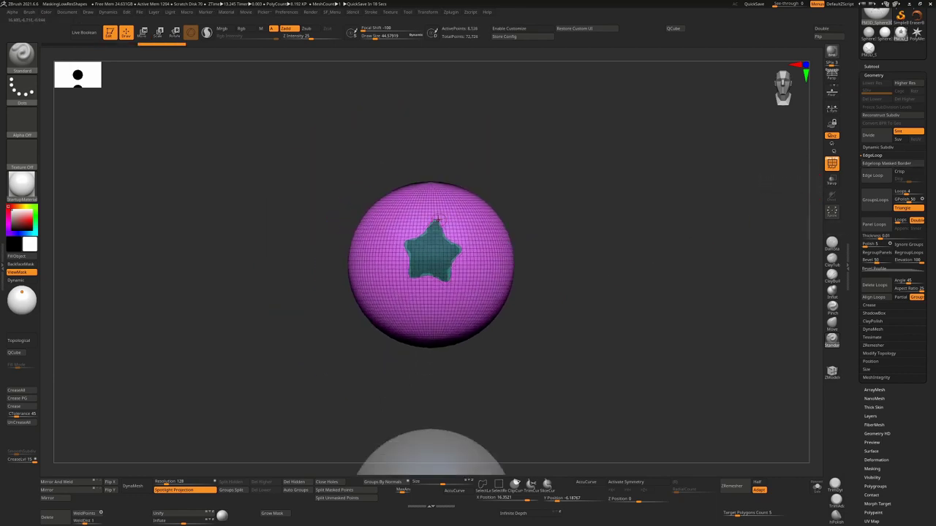
# - Make the sphere labelled Edgeloop Masked Border active and mask a second, smaller star beside its existing star polygroup
pyautogui.keyDown('alt'); pyautogui.moveTo(405, 346); pyautogui.dragTo(458, 271, button='right'); pyautogui.keyUp('alt')
pyautogui.keyDown('alt'); pyautogui.click(476, 312); pyautogui.keyUp('alt')
pyautogui.keyDown('alt'); pyautogui.click(476, 312); pyautogui.keyUp('alt')
pyautogui.moveTo(500, 319)
pyautogui.keyDown('ctrl'); pyautogui.mouseDown(button='right')
pyautogui.moveTo(522, 334)
pyautogui.moveTo(579, 273)
pyautogui.moveTo(509, 317)
pyautogui.mouseUp(button='right'); pyautogui.keyUp('ctrl')
pyautogui.keyDown('ctrl'); pyautogui.moveTo(497, 327); pyautogui.dragTo(497, 344); pyautogui.keyUp('ctrl')
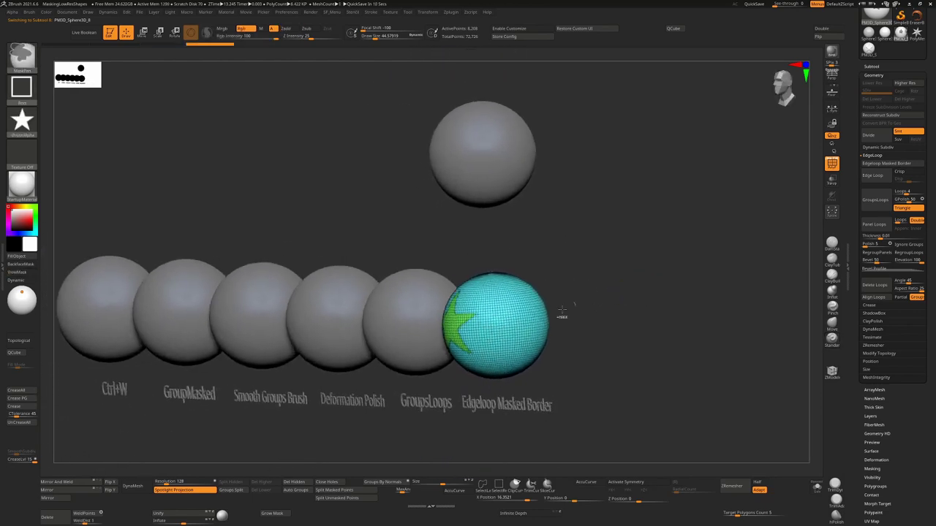
pyautogui.keyDown('ctrl'); pyautogui.moveTo(507, 324); pyautogui.dragTo(500, 348); pyautogui.keyUp('ctrl')
pyautogui.keyDown('ctrl'); pyautogui.moveTo(619, 280); pyautogui.dragTo(626, 341, button='right'); pyautogui.keyUp('ctrl')
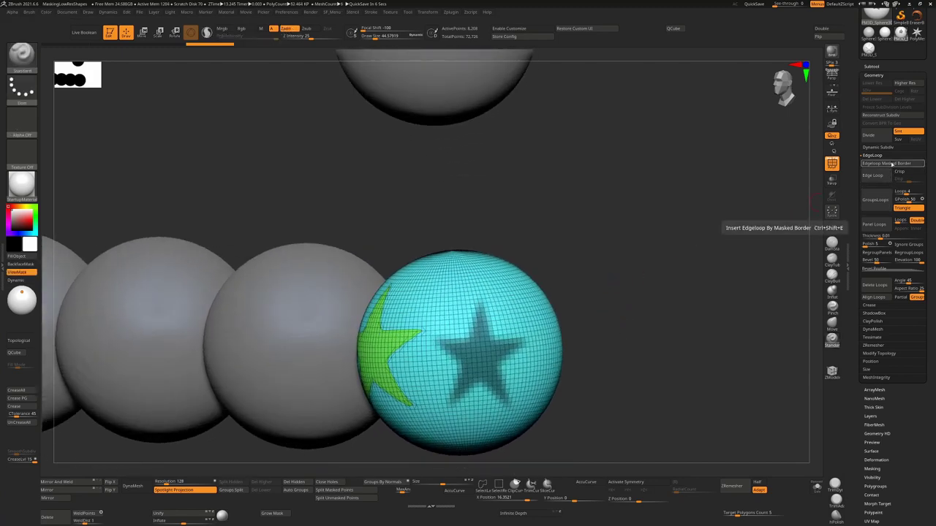
# - Run Edgeloop Masked Border on the second star mask, clear the mask and bring the original star polygroup into view
pyautogui.hotkey('ctrl', 'w')
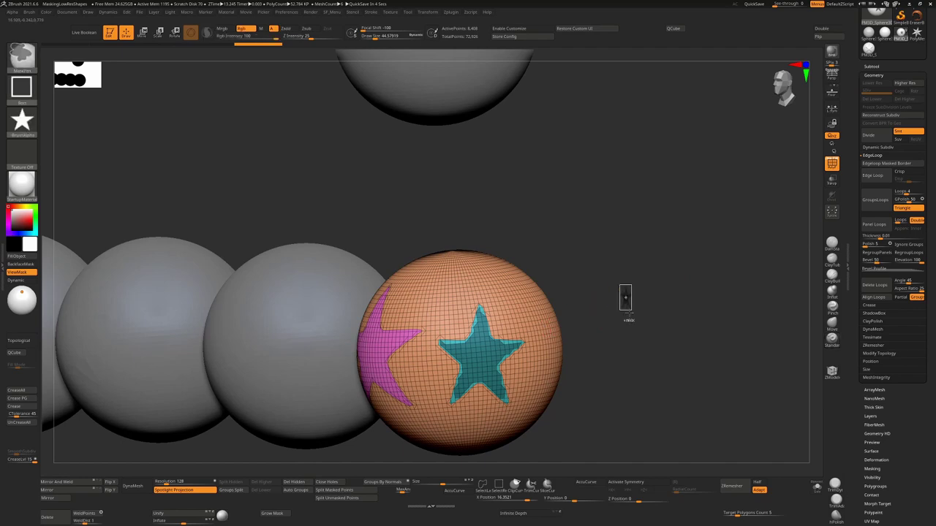
pyautogui.hotkey('ctrl', 'h')
pyautogui.moveTo(633, 291); pyautogui.dragTo(578, 315)
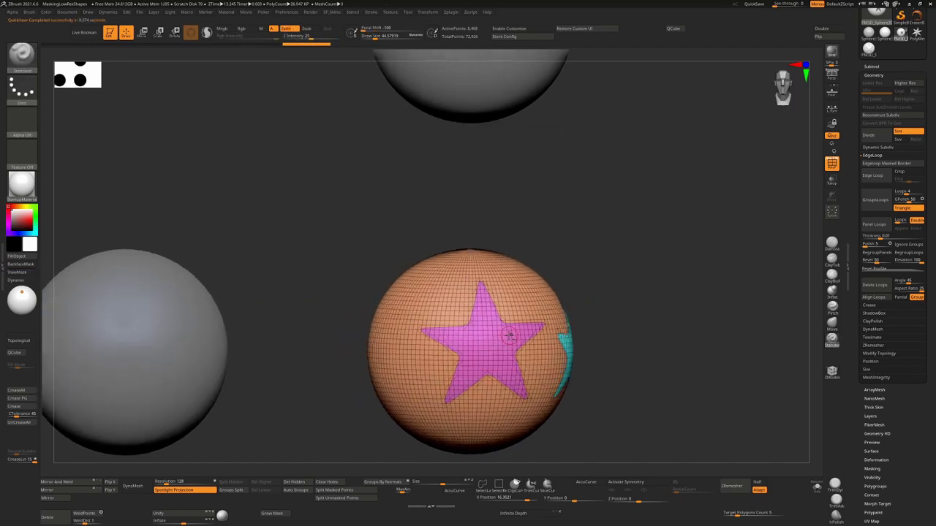
# - Raise the original star on the Edgeloop Masked Border sphere using ZModeler QMesh with the Polygroup All target
pyautogui.press('b')
pyautogui.press('z')
pyautogui.press('m')
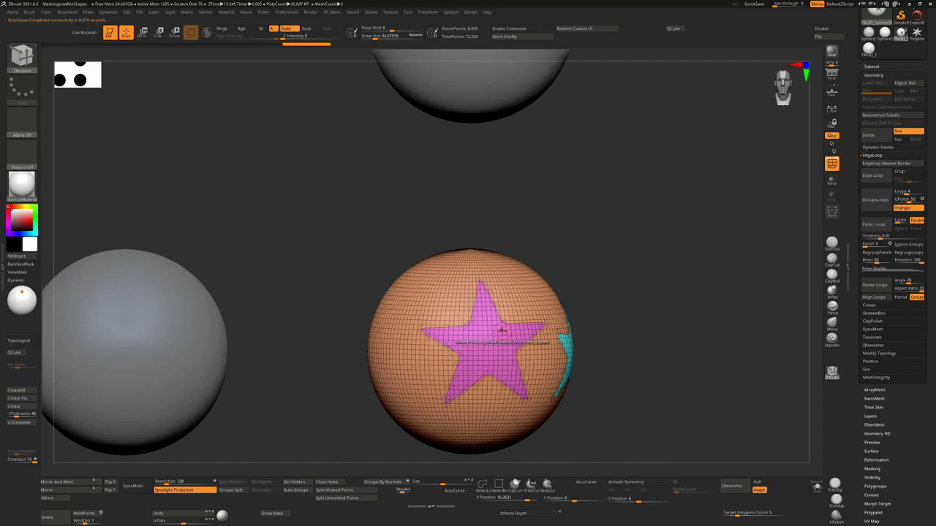
pyautogui.keyDown('alt'); pyautogui.moveTo(546, 256); pyautogui.dragTo(478, 353); pyautogui.keyUp('alt')
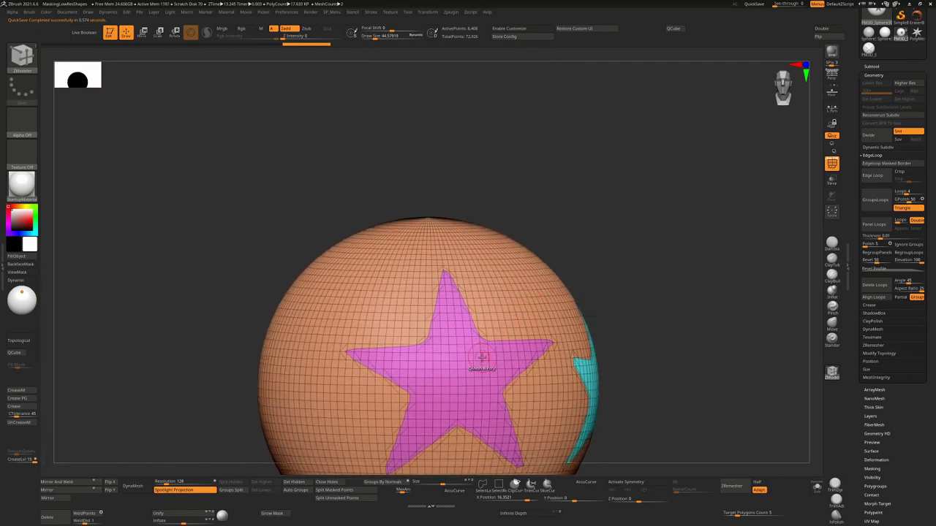
pyautogui.press('space')
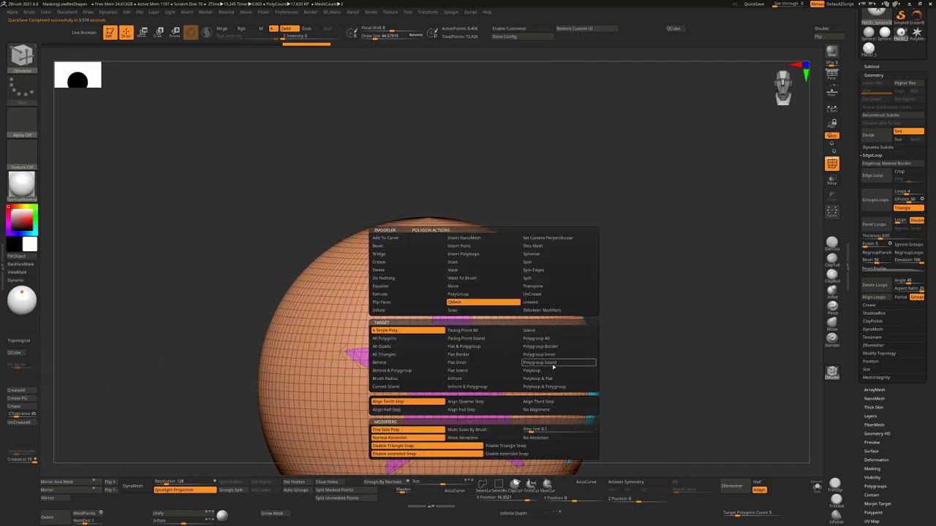
pyautogui.click(554, 339)
pyautogui.moveTo(556, 338); pyautogui.dragTo(605, 328, button='right')
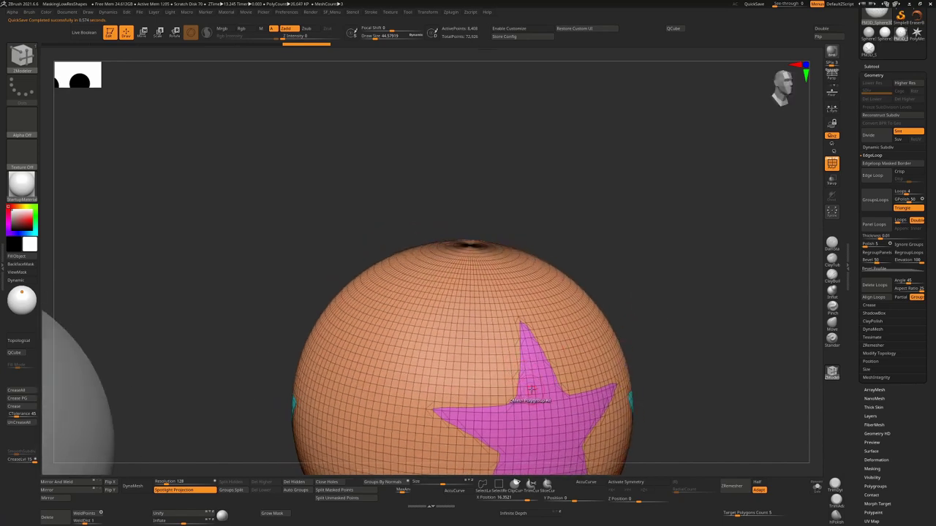
pyautogui.moveTo(541, 400); pyautogui.dragTo(598, 397)
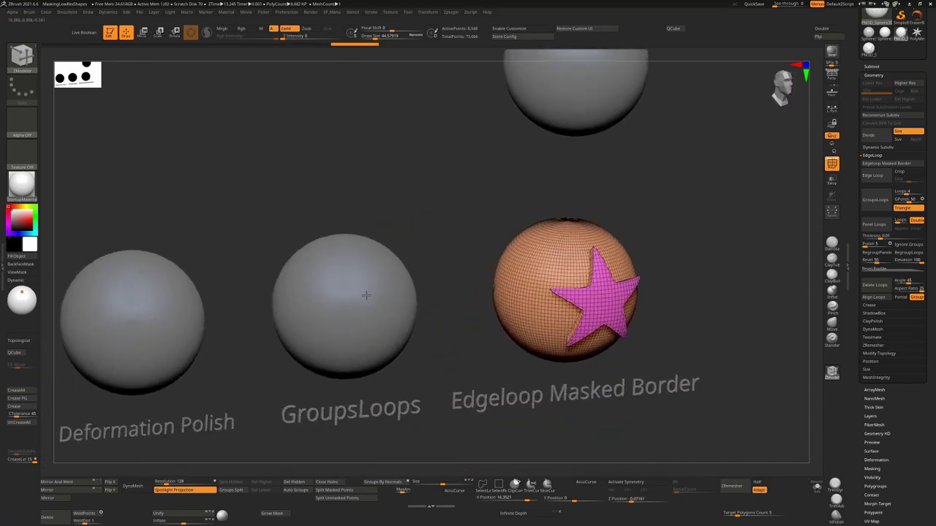
# - Raise the star polygroups on the GroupsLoops and Deformation Polish spheres with ZModeler QMesh
pyautogui.keyDown('alt'); pyautogui.click(357, 319); pyautogui.keyUp('alt')
pyautogui.press('b')
pyautogui.press('z')
pyautogui.press('m')
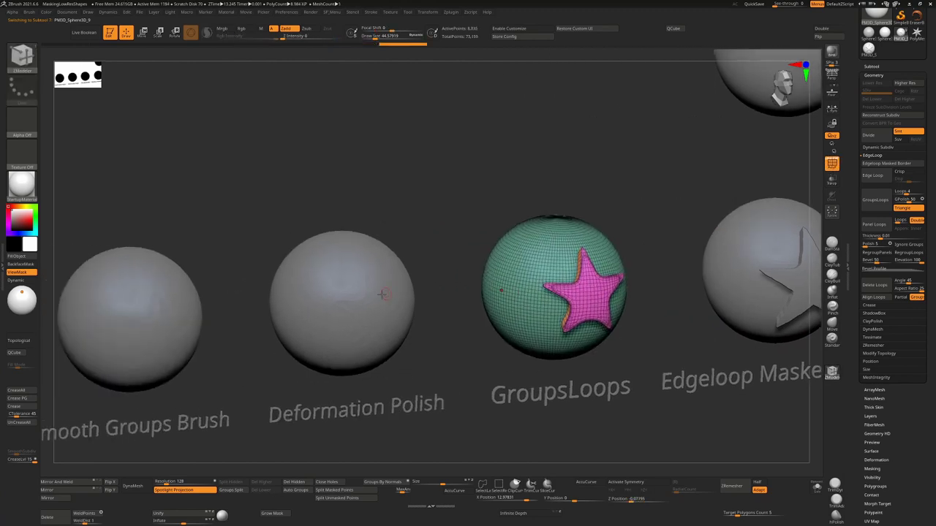
pyautogui.keyDown('alt'); pyautogui.click(370, 301); pyautogui.keyUp('alt')
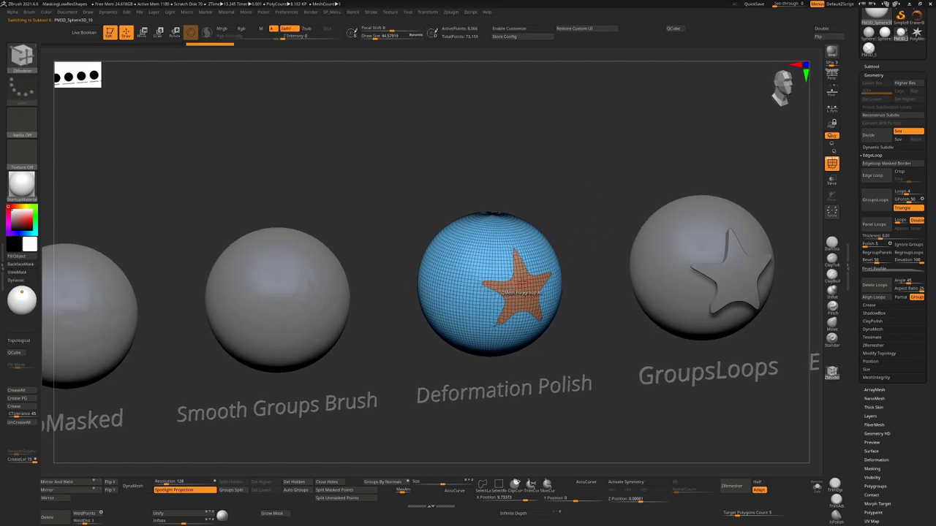
pyautogui.moveTo(523, 280); pyautogui.dragTo(498, 289)
# - Raise the star polygroups on the Smooth Groups Brush, GroupMasked and Ctrl+W spheres with ZModeler QMesh
pyautogui.keyDown('alt'); pyautogui.click(283, 301); pyautogui.keyUp('alt')
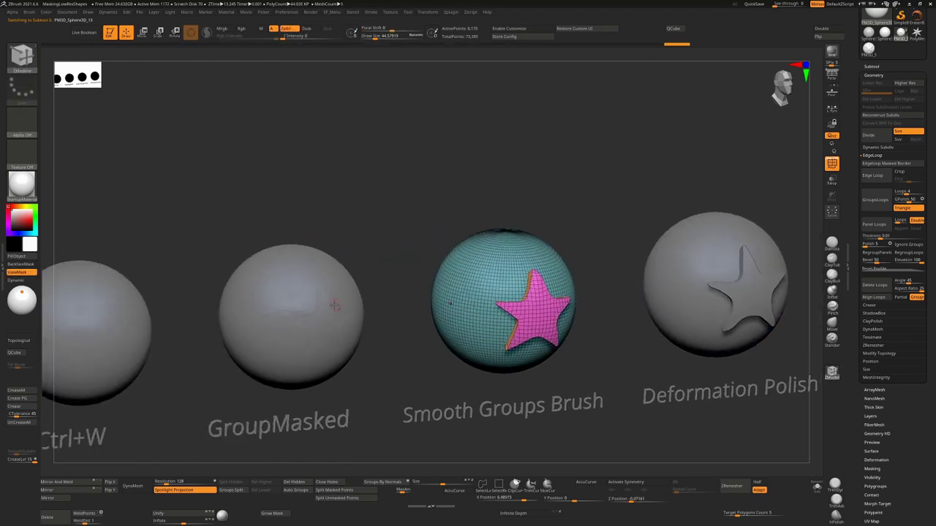
pyautogui.keyDown('alt'); pyautogui.click(334, 305); pyautogui.keyUp('alt')
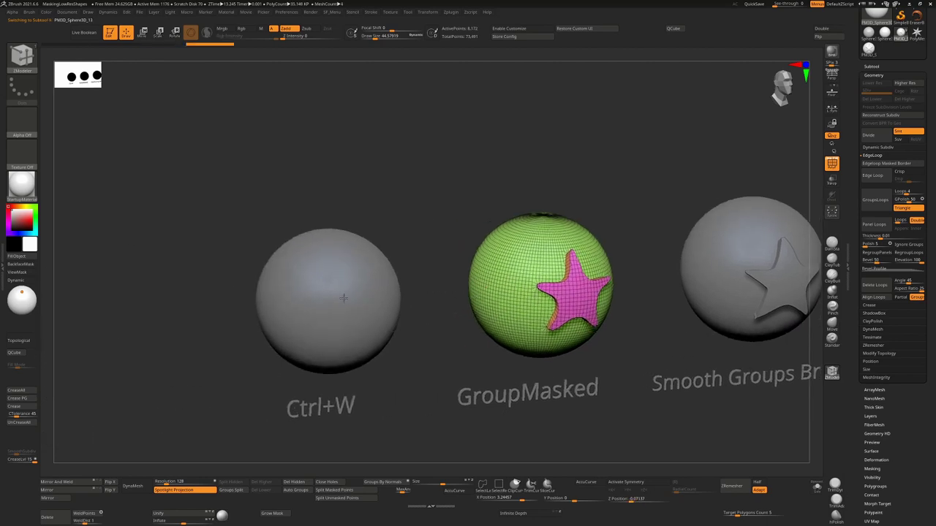
pyautogui.keyDown('alt'); pyautogui.click(358, 299); pyautogui.keyUp('alt')
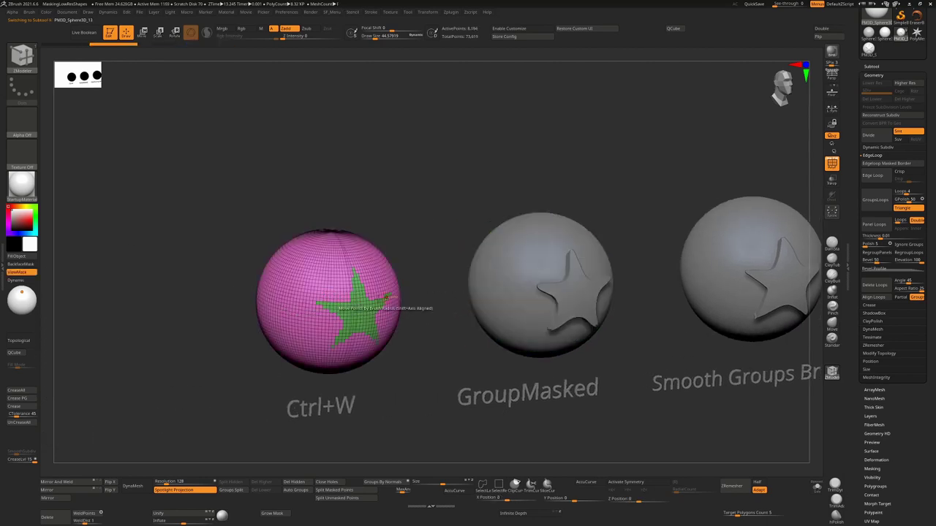
pyautogui.click(351, 316)
# - Frame the row of labelled spheres from the front and hide the blurSharpen subtool folder
pyautogui.keyDown('shift'); pyautogui.moveTo(668, 190); pyautogui.dragTo(646, 221); pyautogui.keyUp('shift')
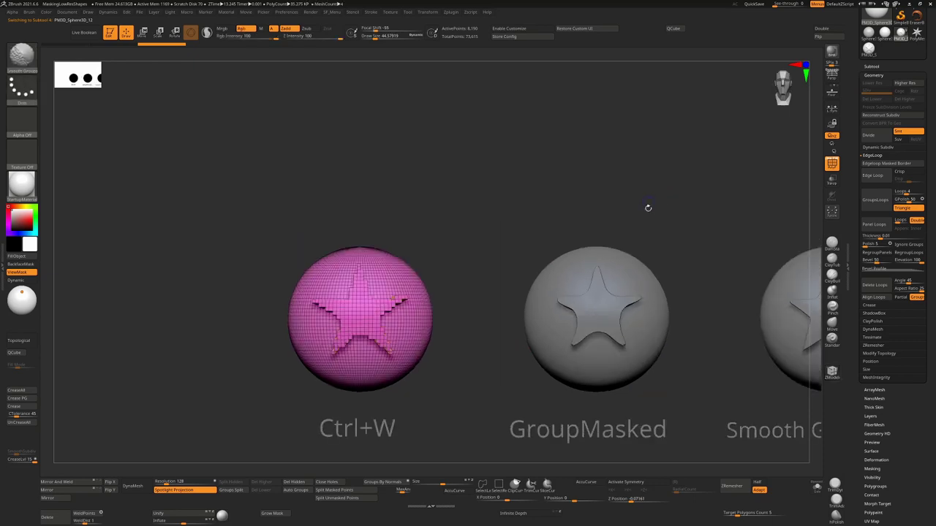
pyautogui.keyDown('alt'); pyautogui.moveTo(729, 240); pyautogui.dragTo(538, 222); pyautogui.keyUp('alt')
pyautogui.keyDown('alt'); pyautogui.moveTo(614, 244); pyautogui.dragTo(508, 234); pyautogui.keyUp('alt')
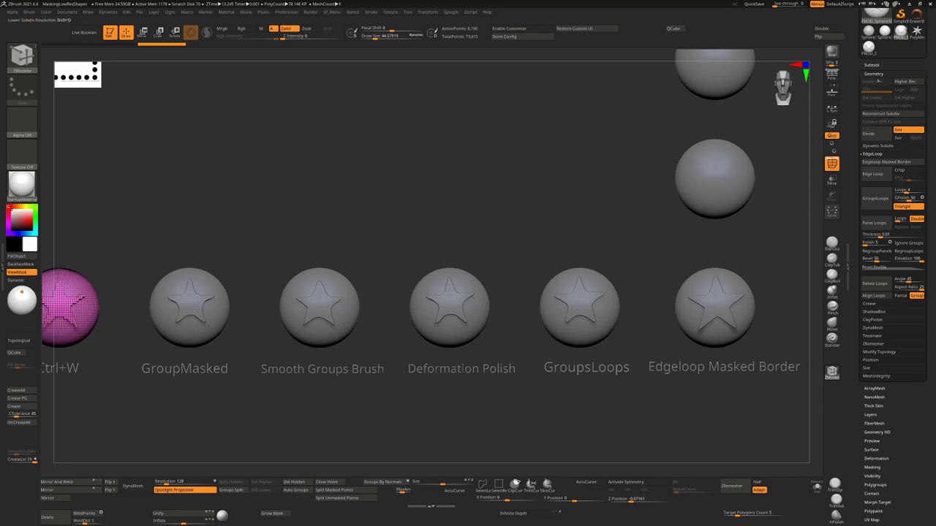
pyautogui.click(870, 66)
pyautogui.moveTo(863, 120); pyautogui.dragTo(863, 81)
pyautogui.click(920, 82)
pyautogui.click(886, 85)
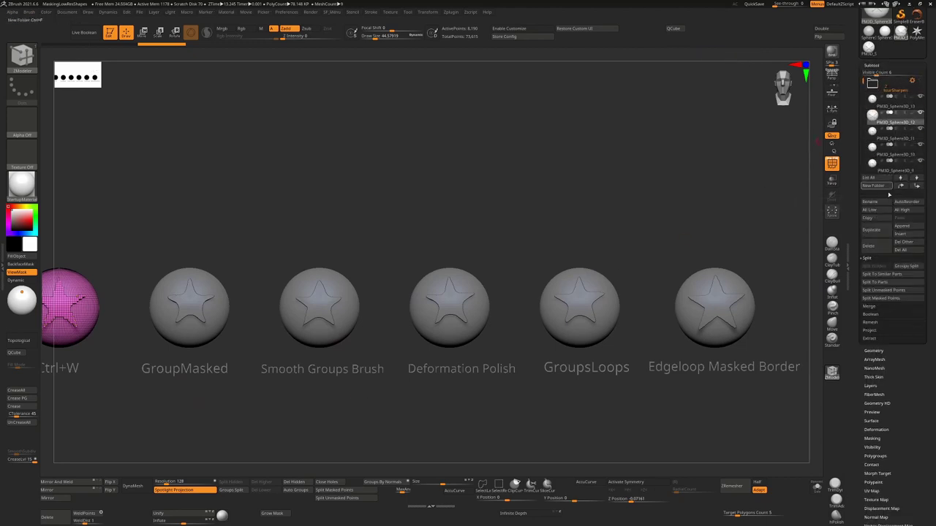
# - Merge all visible subtools with MergeVisible and switch to the merged tool
pyautogui.click(875, 261)
pyautogui.click(881, 266)
pyautogui.click(881, 282)
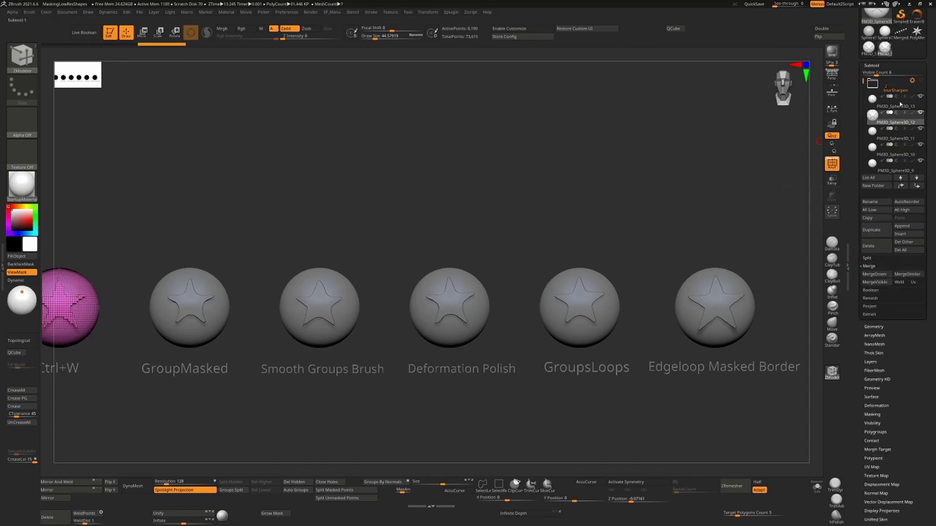
pyautogui.click(904, 36)
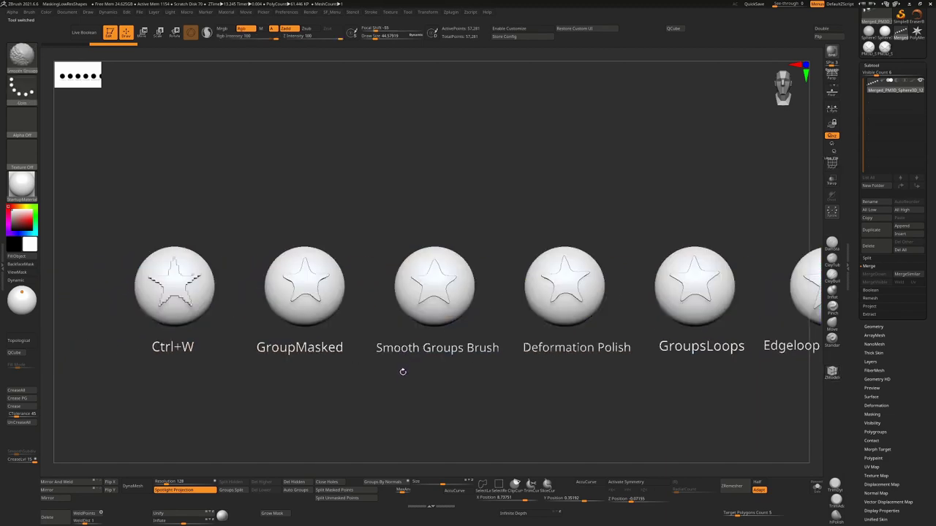
# - Compare the raised star edges along the merged row from the front and at an angle, ending close on Edgeloop Masked Border
pyautogui.moveTo(399, 383)
pyautogui.mouseDown(button='right')
pyautogui.moveTo(424, 399)
pyautogui.moveTo(280, 366)
pyautogui.mouseUp(button='right')
pyautogui.keyDown('alt'); pyautogui.moveTo(357, 302); pyautogui.dragTo(246, 347, button='right'); pyautogui.keyUp('alt')
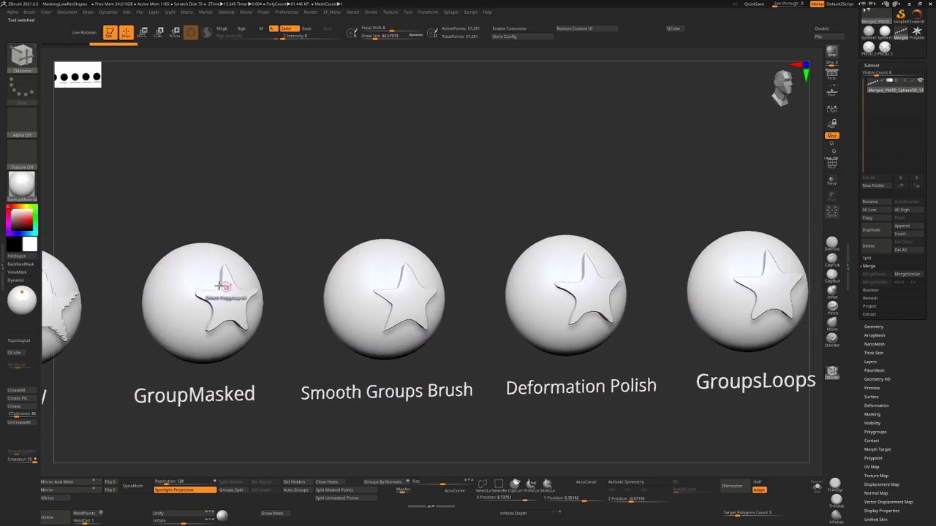
pyautogui.moveTo(326, 360); pyautogui.dragTo(320, 358)
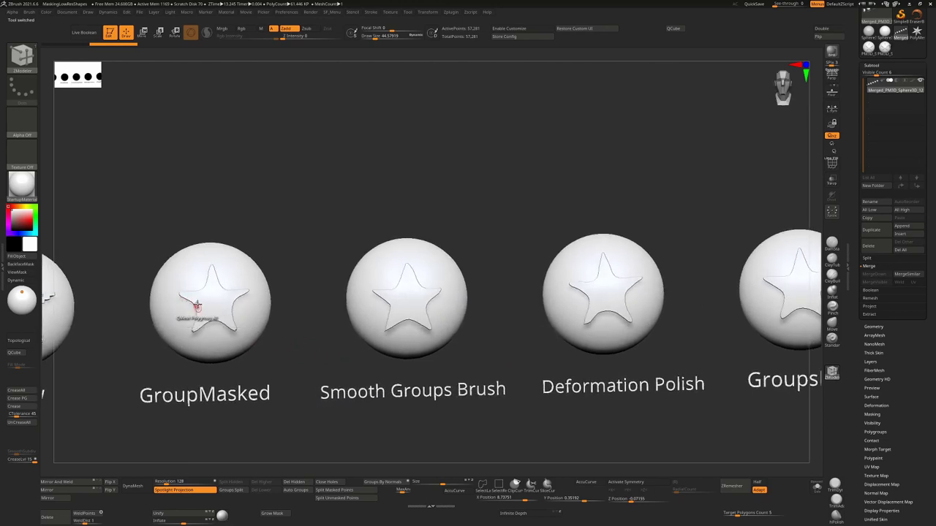
pyautogui.keyDown('alt'); pyautogui.moveTo(286, 301); pyautogui.dragTo(171, 306); pyautogui.keyUp('alt')
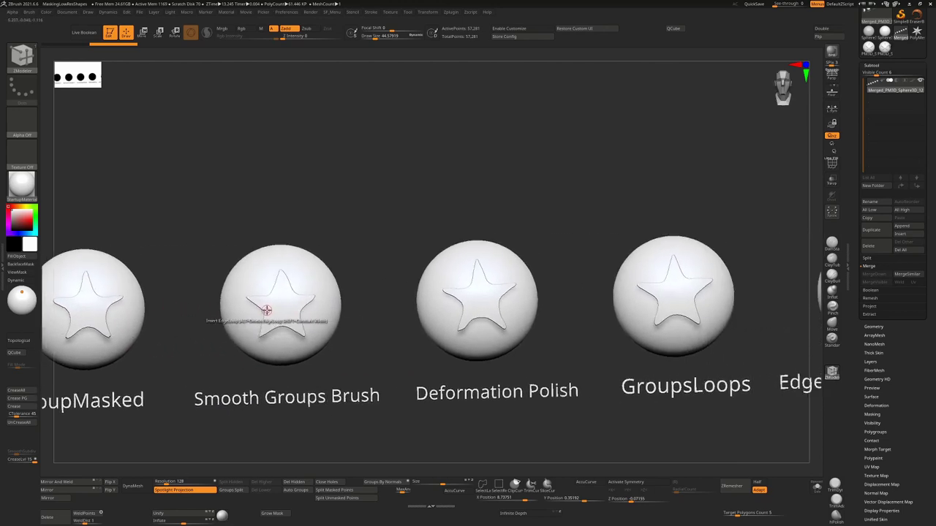
pyautogui.keyDown('alt'); pyautogui.moveTo(425, 334); pyautogui.dragTo(260, 315); pyautogui.keyUp('alt')
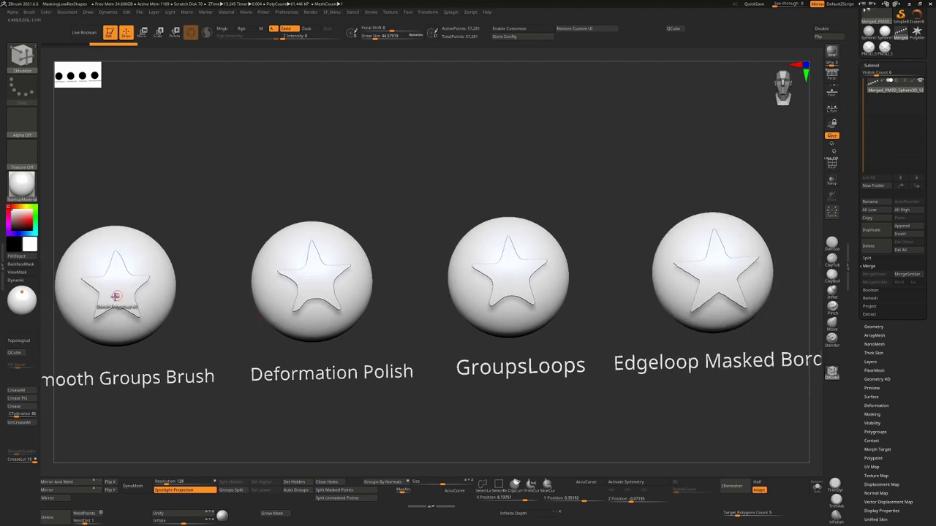
pyautogui.keyDown('alt'); pyautogui.moveTo(374, 325); pyautogui.dragTo(360, 324, button='right'); pyautogui.keyUp('alt')
pyautogui.keyDown('alt'); pyautogui.moveTo(497, 285); pyautogui.dragTo(410, 308, button='right'); pyautogui.keyUp('alt')
pyautogui.keyDown('alt'); pyautogui.moveTo(520, 299); pyautogui.dragTo(470, 309); pyautogui.keyUp('alt')
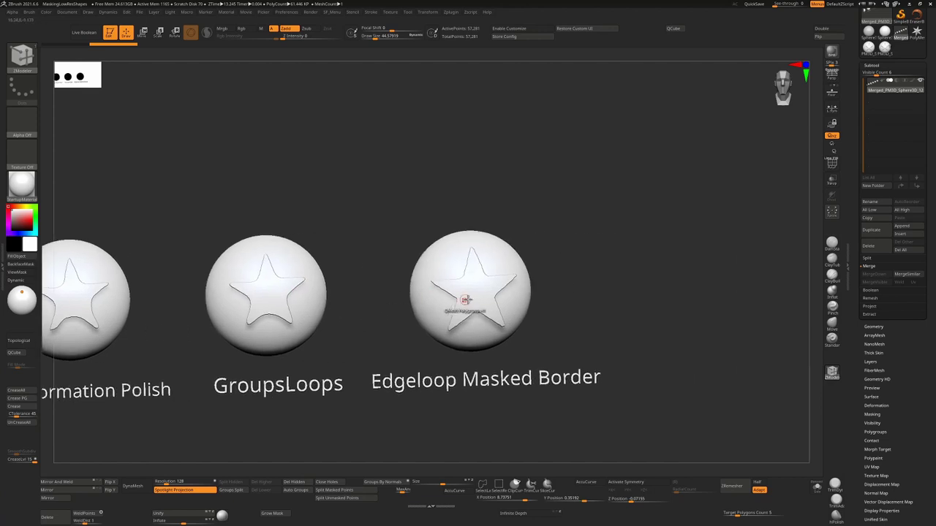
pyautogui.moveTo(616, 302); pyautogui.dragTo(462, 261)
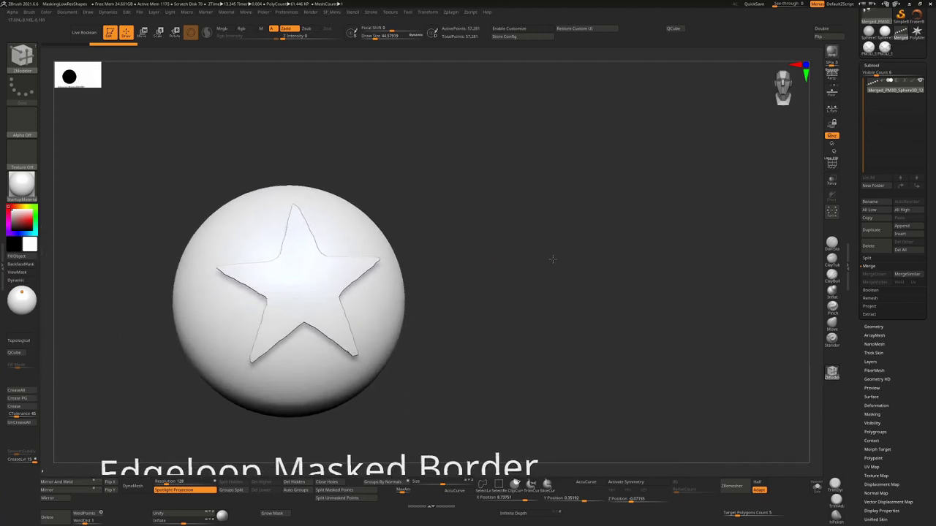
pyautogui.moveTo(551, 257)
pyautogui.mouseDown()
pyautogui.moveTo(536, 242)
pyautogui.moveTo(549, 261)
pyautogui.moveTo(458, 288)
pyautogui.mouseUp()
pyautogui.hotkey('shift', 'f')
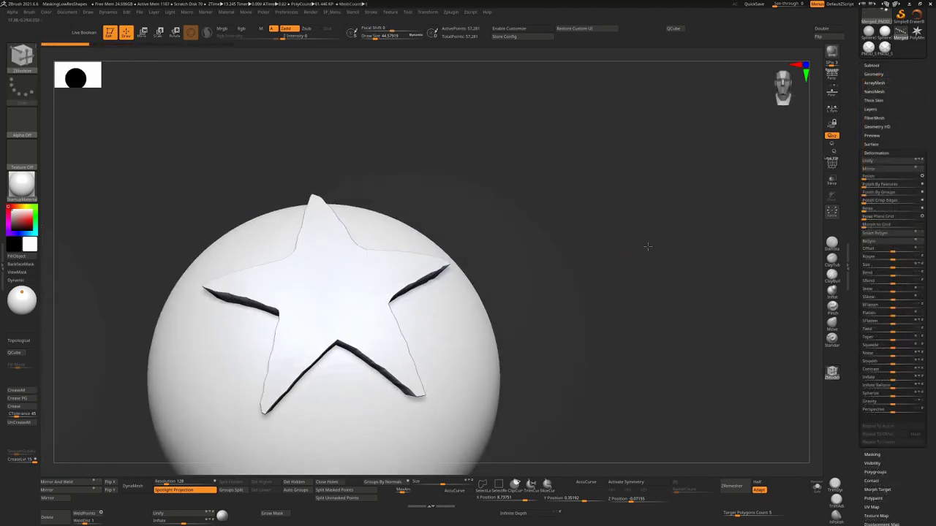
# - Smooth the edges, points and inner corners of the raised Edgeloop Masked Border star with the Smooth Groups brush, working around its sides
pyautogui.moveTo(647, 246); pyautogui.dragTo(633, 256)
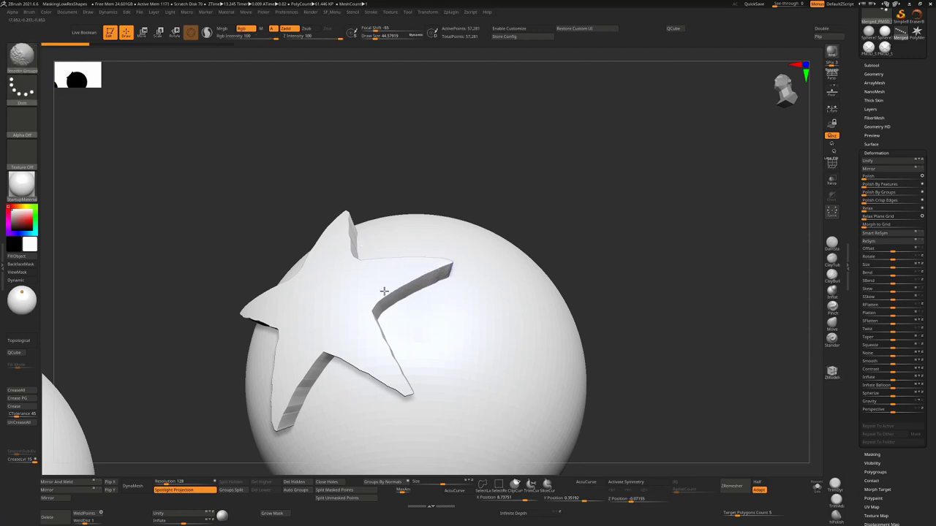
pyautogui.keyDown('shift'); pyautogui.moveTo(387, 355); pyautogui.dragTo(401, 382); pyautogui.keyUp('shift')
pyautogui.moveTo(588, 283); pyautogui.dragTo(472, 305)
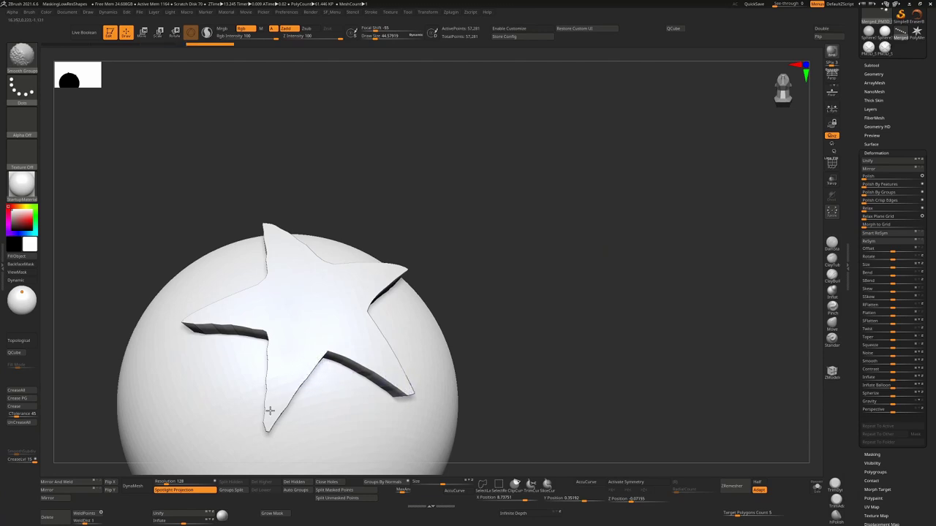
pyautogui.moveTo(539, 258); pyautogui.dragTo(278, 342, button='right')
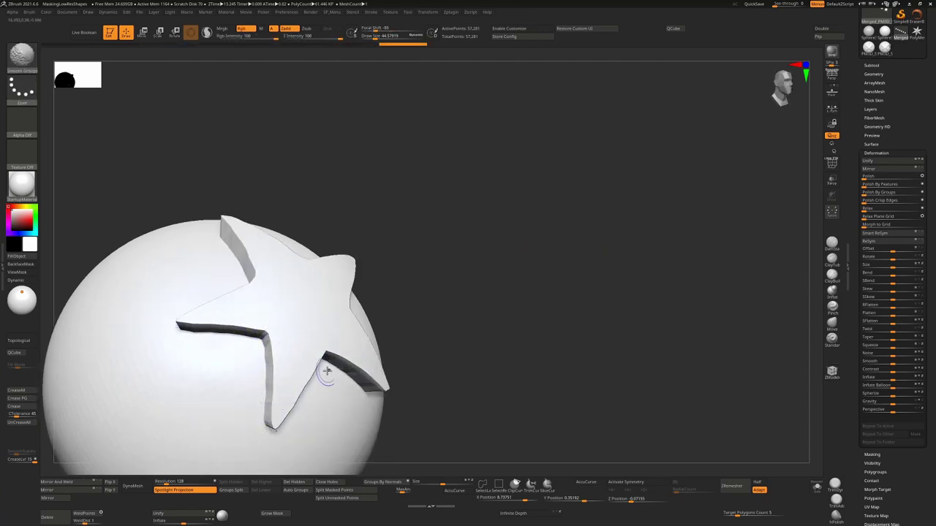
pyautogui.keyDown('shift'); pyautogui.moveTo(277, 369); pyautogui.dragTo(291, 372); pyautogui.keyUp('shift')
pyautogui.moveTo(474, 282); pyautogui.dragTo(412, 307, button='right')
pyautogui.keyDown('shift'); pyautogui.moveTo(252, 273); pyautogui.dragTo(246, 247); pyautogui.keyUp('shift')
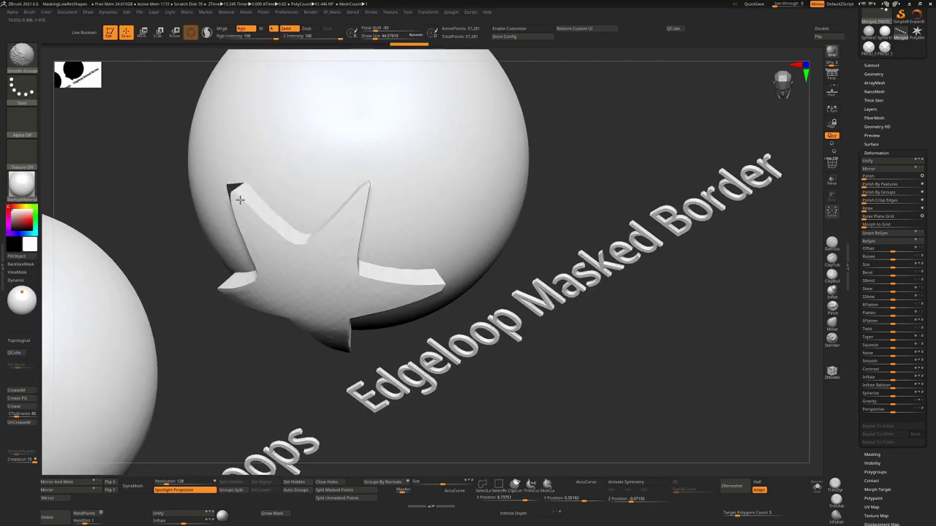
# - Smooth the remaining tips and side walls of the same star from below and from the side, undoing unwanted smoothing strokes
pyautogui.keyDown('shift'); pyautogui.moveTo(248, 210); pyautogui.dragTo(288, 251); pyautogui.keyUp('shift')
pyautogui.hotkey('ctrl', 'z')
pyautogui.moveTo(390, 201)
pyautogui.mouseDown(button='right')
pyautogui.moveTo(368, 222)
pyautogui.moveTo(351, 209)
pyautogui.mouseUp(button='right')
pyautogui.keyDown('shift'); pyautogui.moveTo(214, 282); pyautogui.dragTo(217, 284); pyautogui.keyUp('shift')
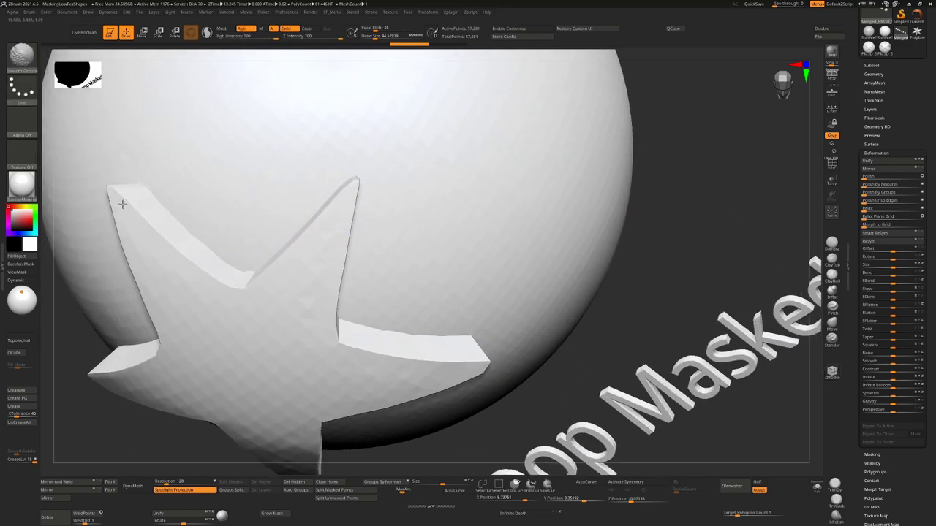
pyautogui.keyDown('shift'); pyautogui.moveTo(122, 204); pyautogui.dragTo(122, 210); pyautogui.keyUp('shift')
pyautogui.moveTo(669, 267); pyautogui.dragTo(538, 295, button='right')
pyautogui.keyDown('shift'); pyautogui.moveTo(351, 324); pyautogui.dragTo(372, 329); pyautogui.keyUp('shift')
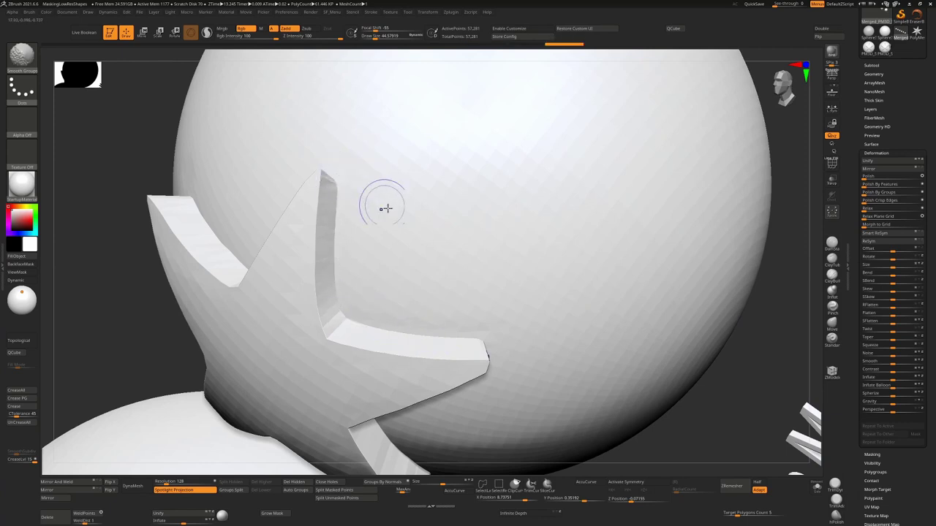
pyautogui.hotkey('ctrl', 'z')
# - Examine the smoothed star at an angle beside the GroupsLoops sphere and frame the full row of labelled spheres from the front
pyautogui.moveTo(747, 352); pyautogui.dragTo(785, 316, button='right')
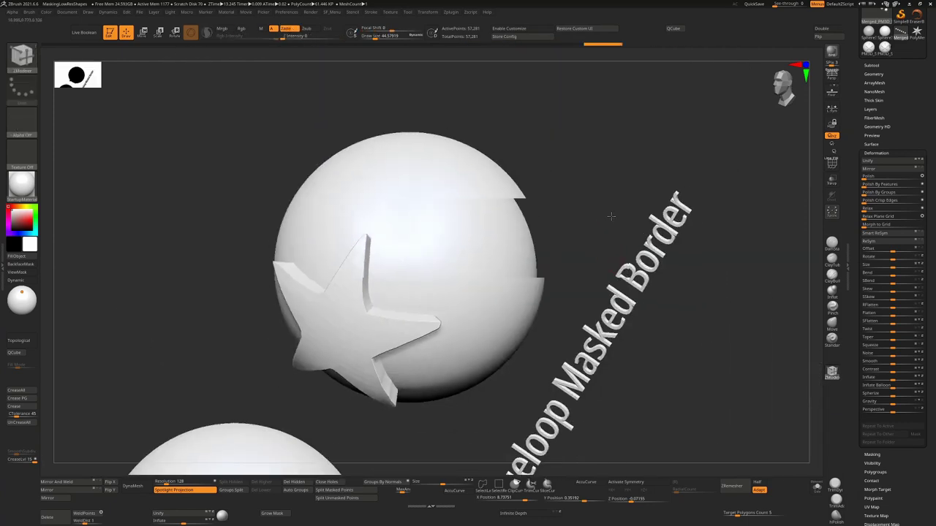
pyautogui.moveTo(590, 242); pyautogui.dragTo(387, 305, button='right')
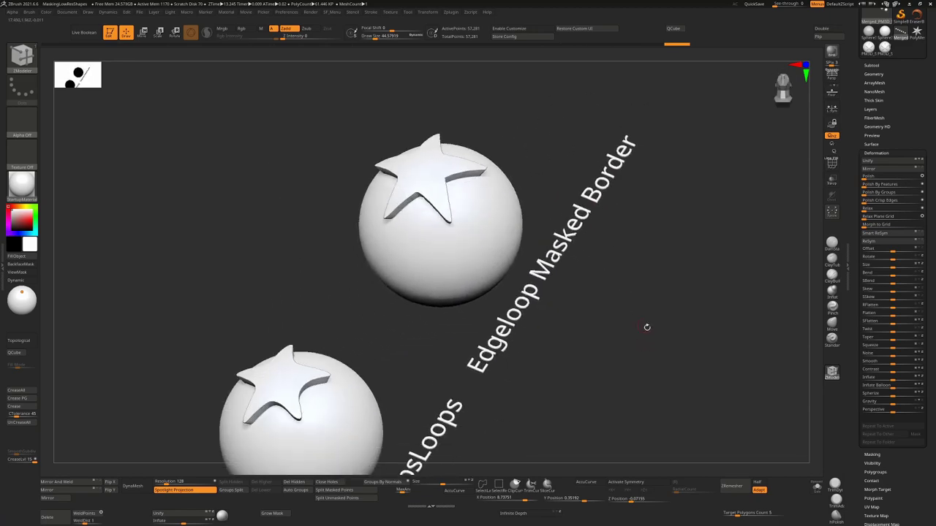
pyautogui.moveTo(647, 328); pyautogui.dragTo(660, 341)
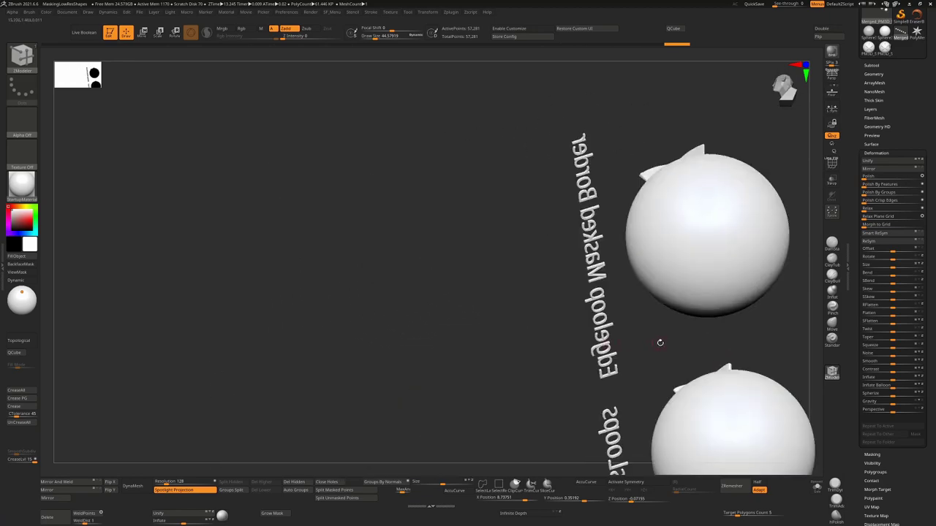
pyautogui.moveTo(644, 294); pyautogui.dragTo(615, 382)
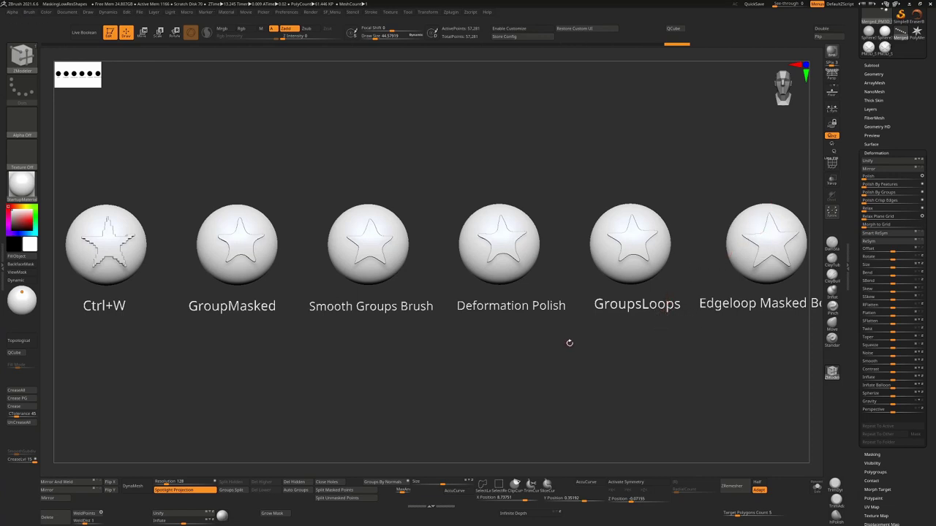
pyautogui.keyDown('alt'); pyautogui.moveTo(557, 343); pyautogui.dragTo(536, 344); pyautogui.keyUp('alt')
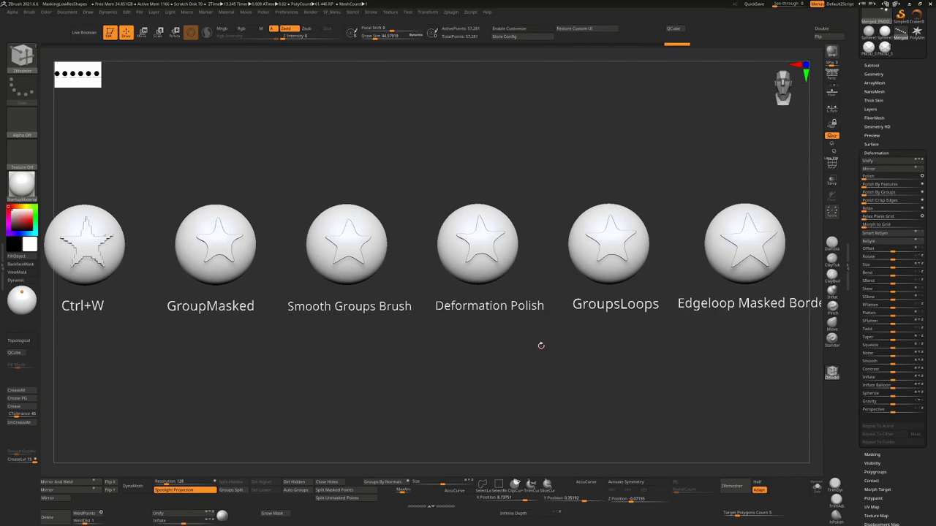